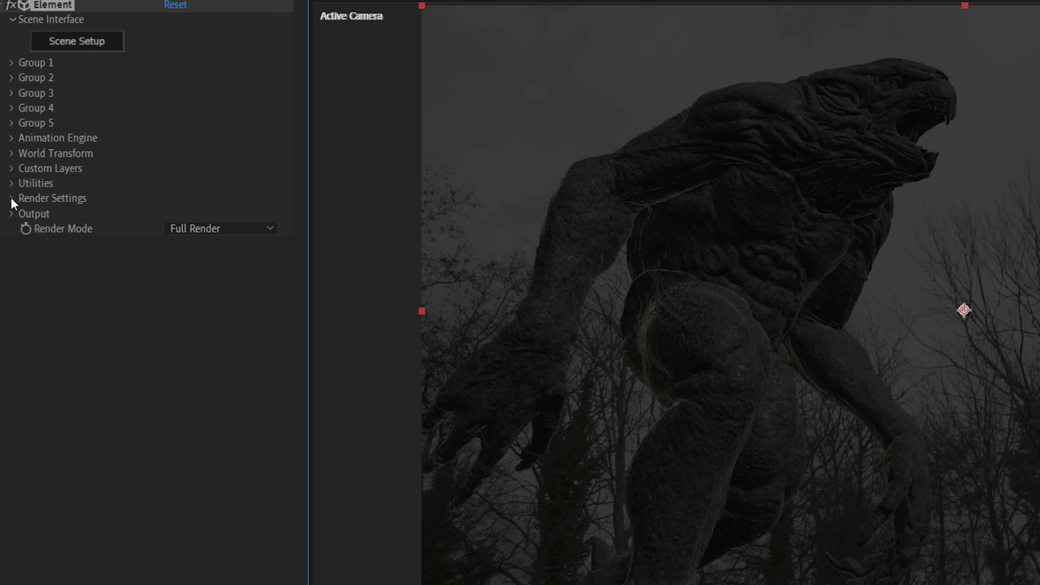
Set the Element effect's added lighting to the 360 preset in the render settings
left_click(12, 199)
left_click(27, 215)
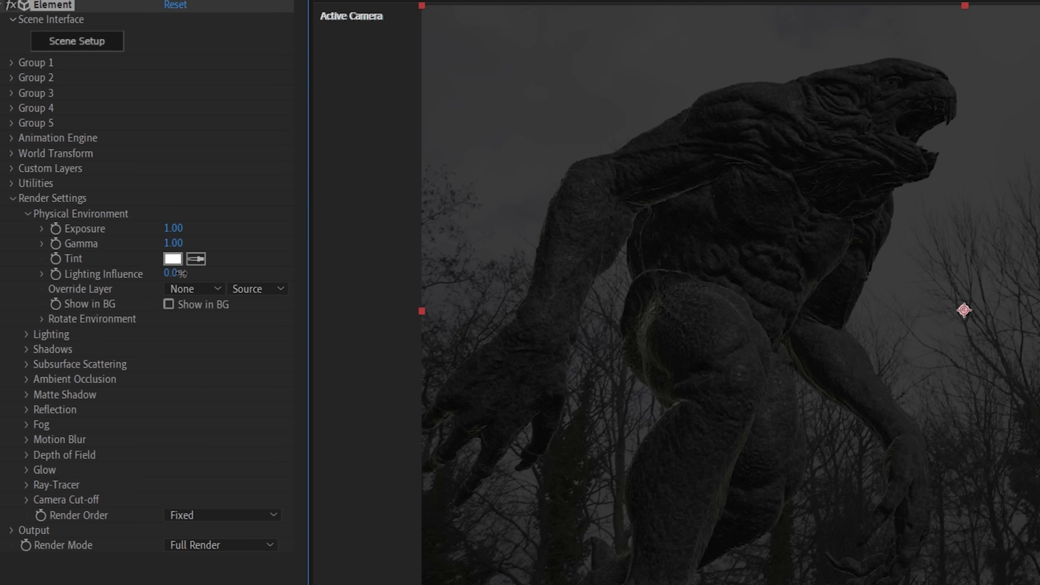
left_click(26, 214)
left_click(29, 228)
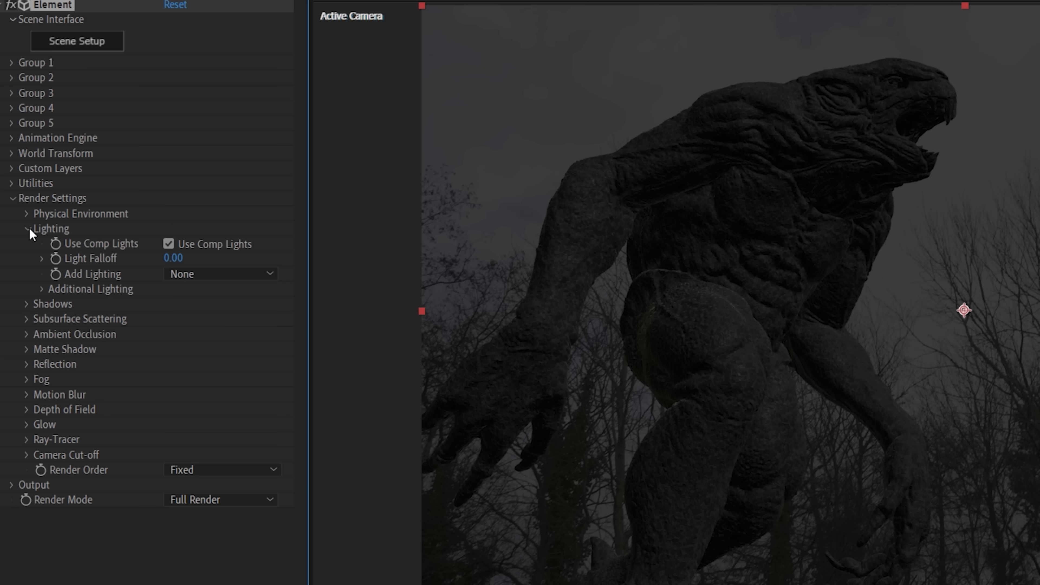
left_click(205, 274)
left_click(200, 342)
left_click(213, 274)
left_click(201, 315)
left_click(201, 274)
left_click(197, 409)
left_click(205, 273)
left_click(196, 495)
Set the additional lighting's X rotation to 26° and its brightness multiplier to 50%
left_click(42, 289)
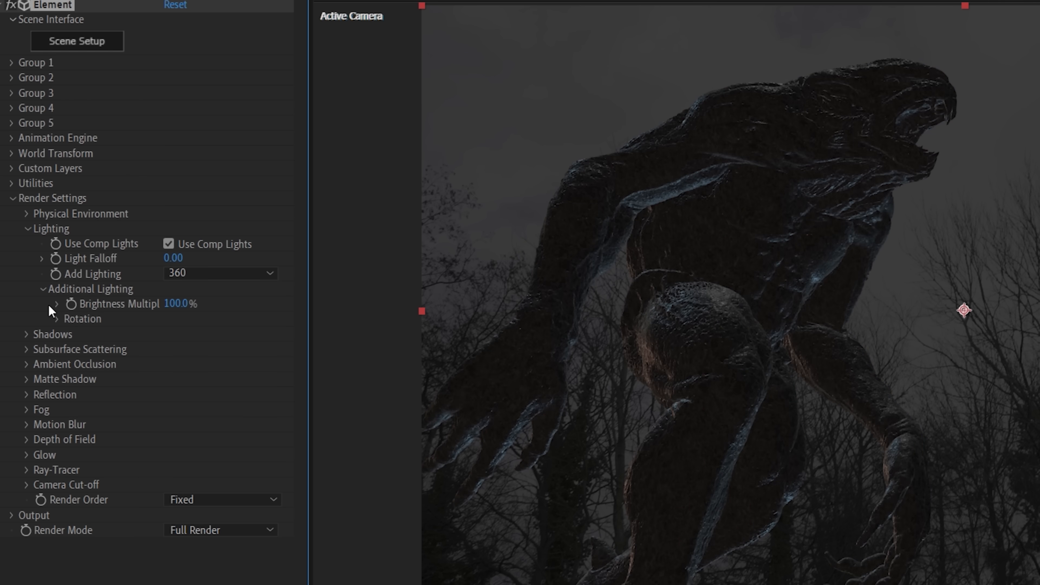
left_click(58, 319)
left_click_drag(192, 334, 126, 307)
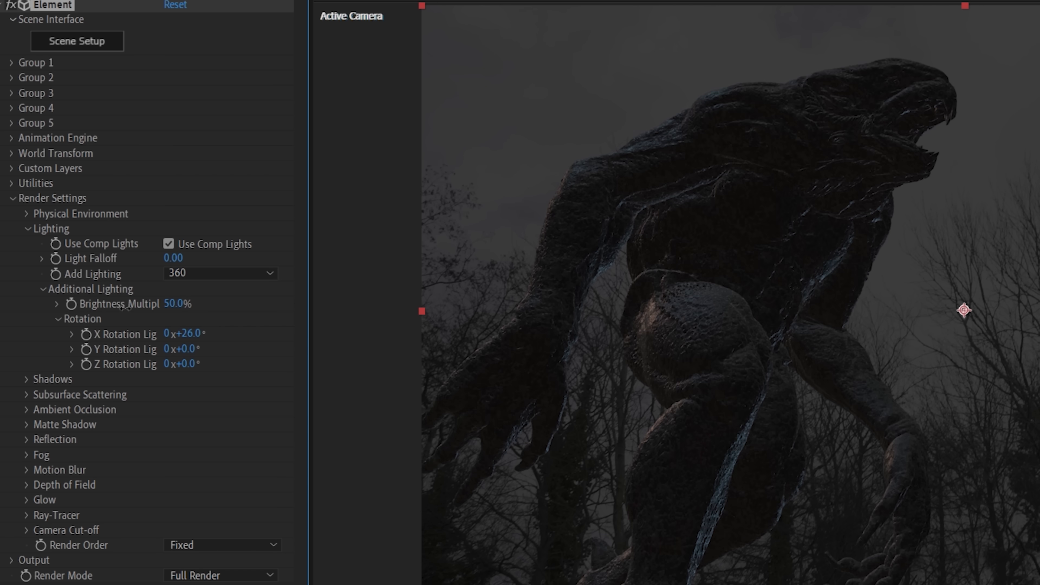
Enable ambient occlusion for the monster with the mode set to SSAO
left_click(28, 229)
left_click(27, 274)
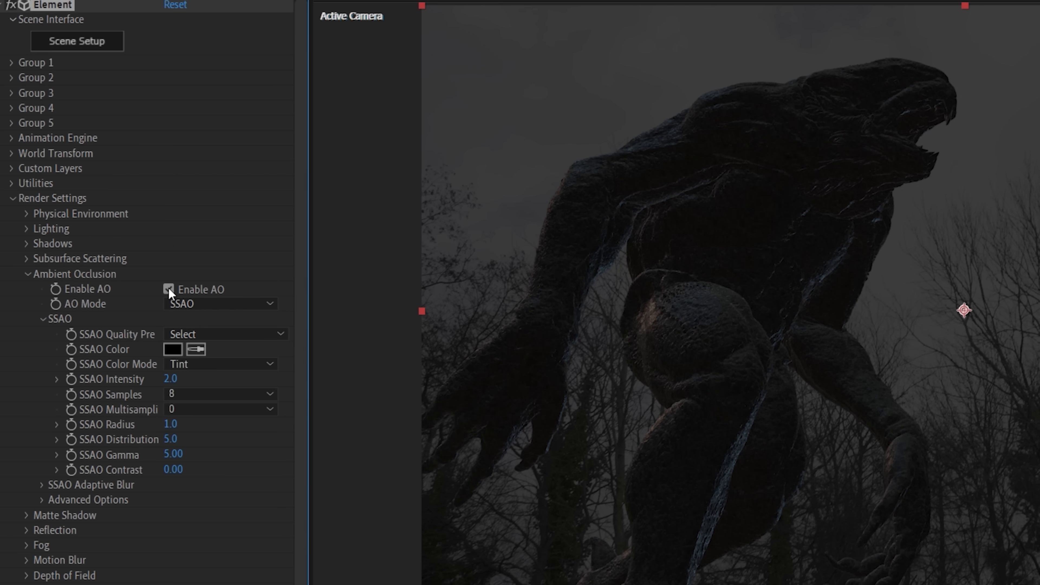
left_click(12, 198)
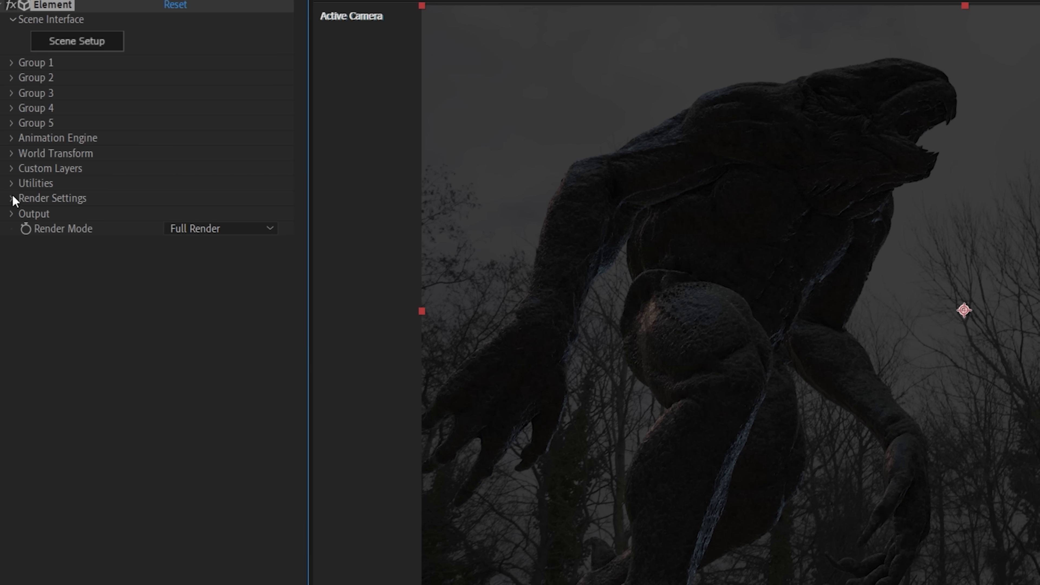
Add a Curves effect to the Monster layer, lifting the blacks and lowering the whites to flatten its contrast
left_click(158, 1)
mouse_move(211, 102)
left_click(465, 408)
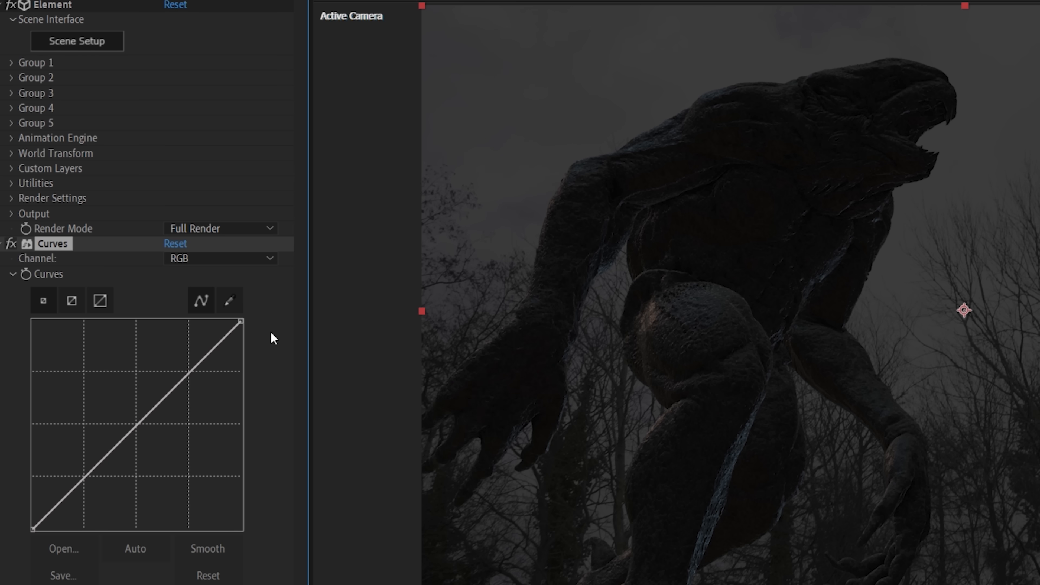
left_click_drag(48, 513, 50, 505)
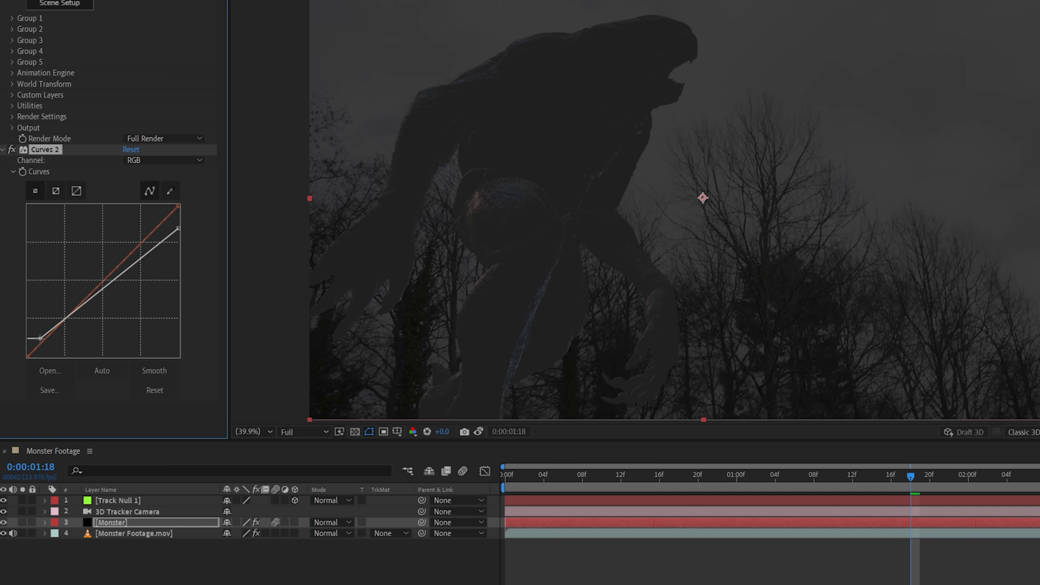
Lower the Monster layer's opacity to 38%
key("t")
left_click_drag(233, 532, 212, 533)
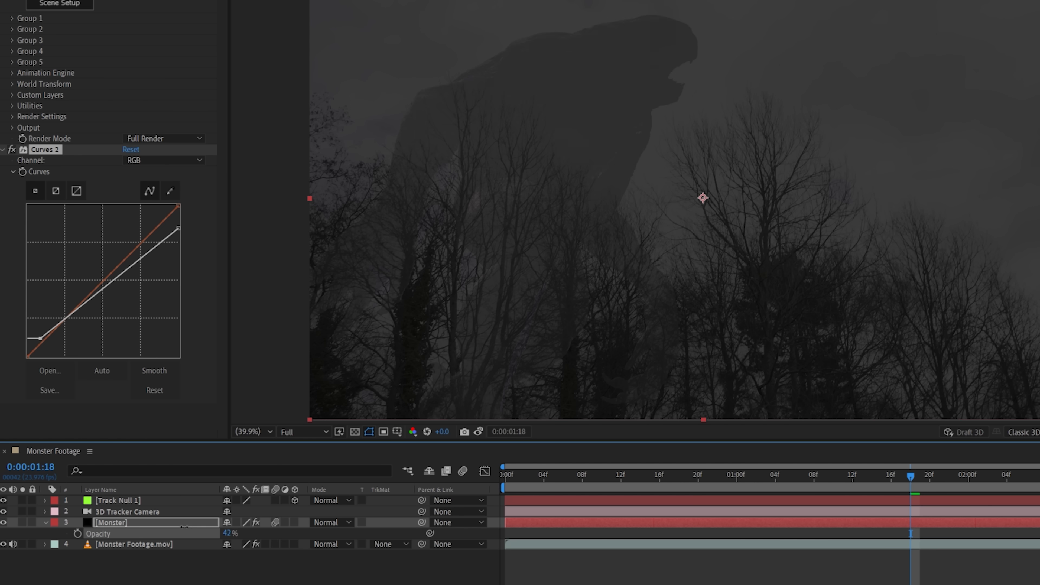
left_click(182, 526)
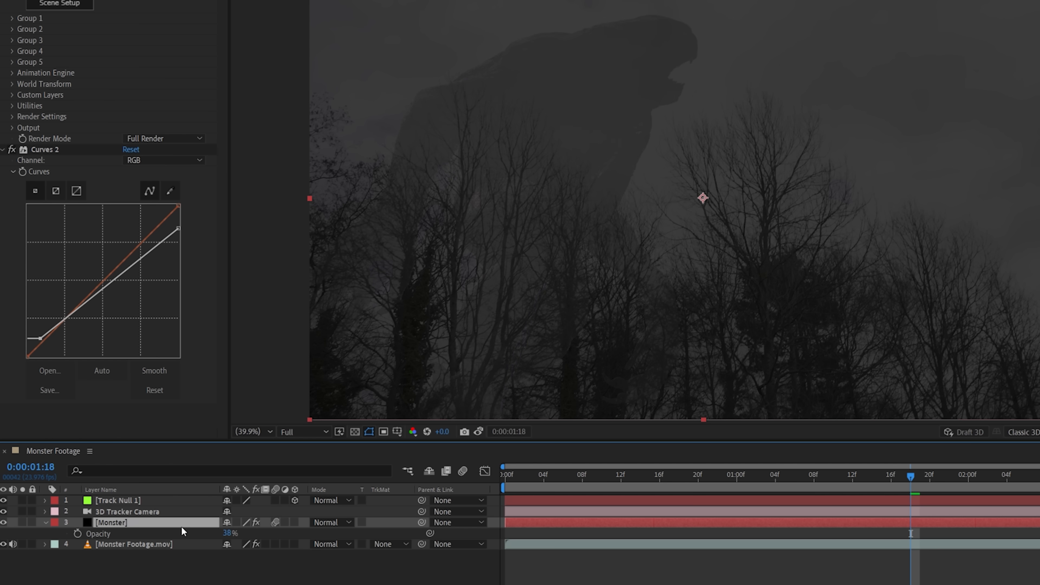
key("t")
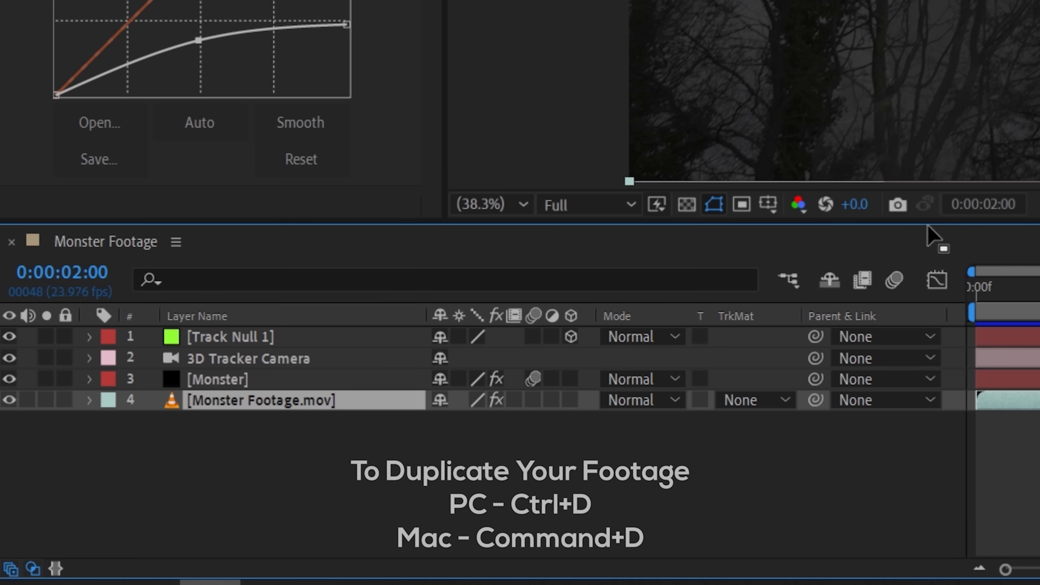
Duplicate the Monster Footage layer, place the copy above the Monster layer and remove all effects from it
key("ctrl+d")
left_click_drag(339, 410, 336, 376)
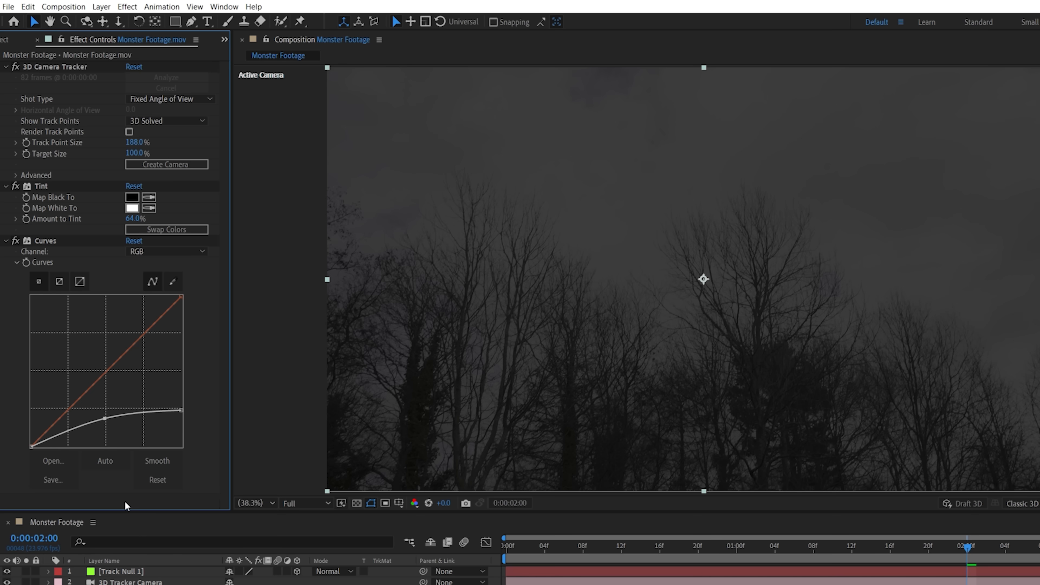
key("ctrl+a")
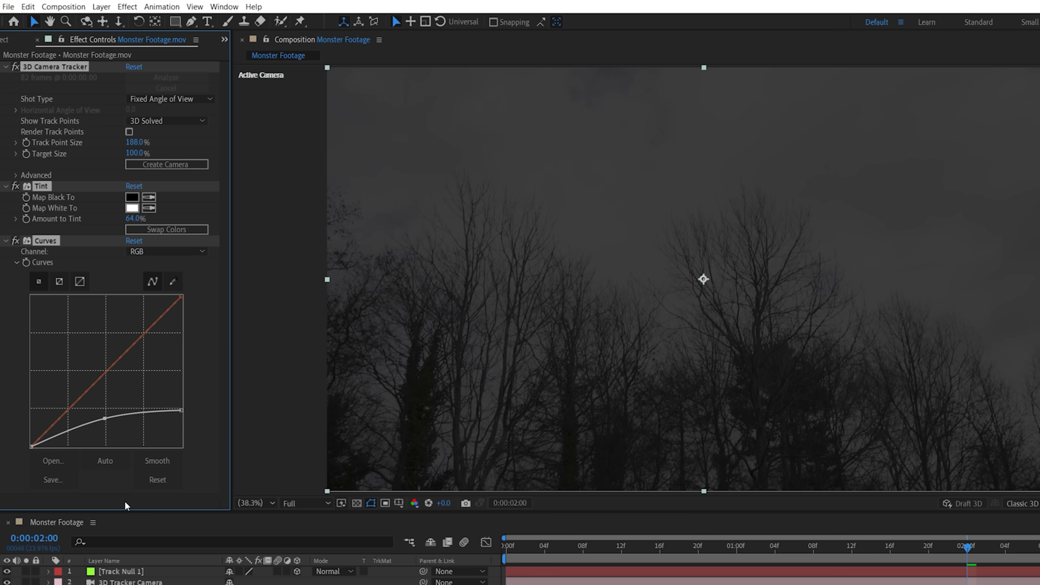
key("Delete")
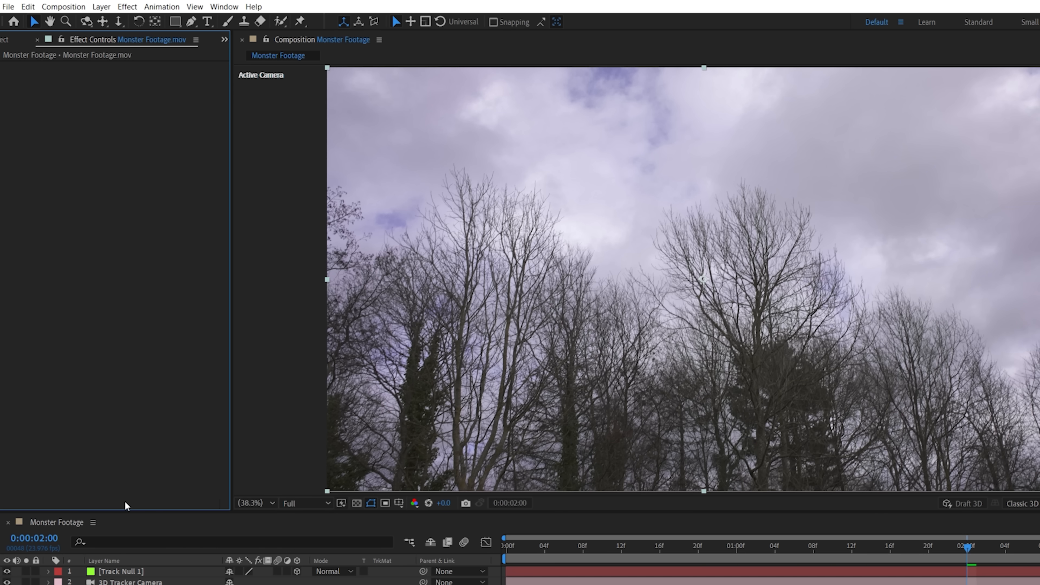
Add a Hue/Saturation effect to the footage copy and set the Blues channel to saturation -100 and lightness 100
left_click(127, 6)
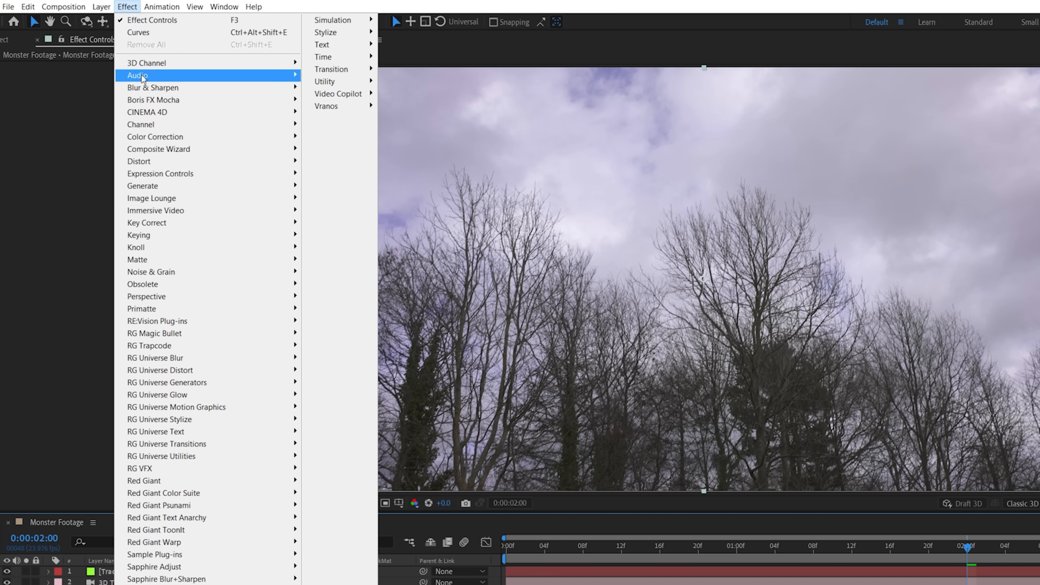
mouse_move(150, 137)
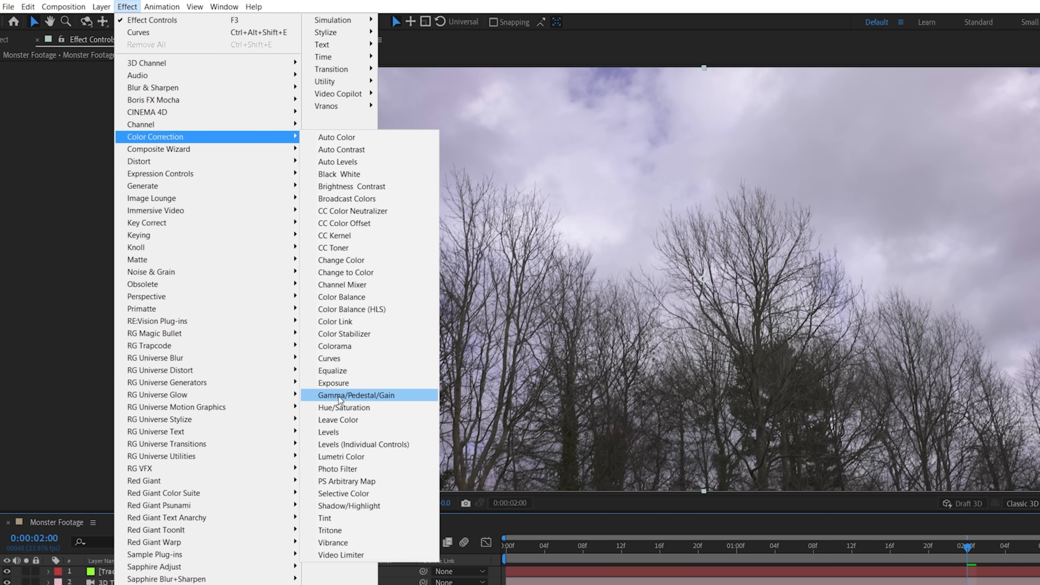
left_click(339, 407)
left_click(172, 77)
left_click(139, 151)
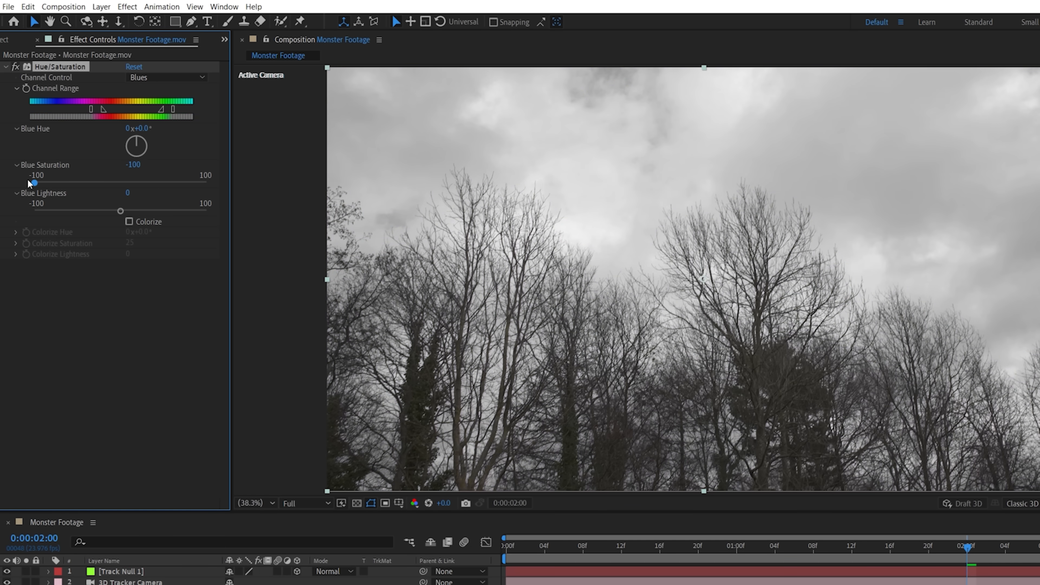
left_click_drag(120, 211, 245, 211)
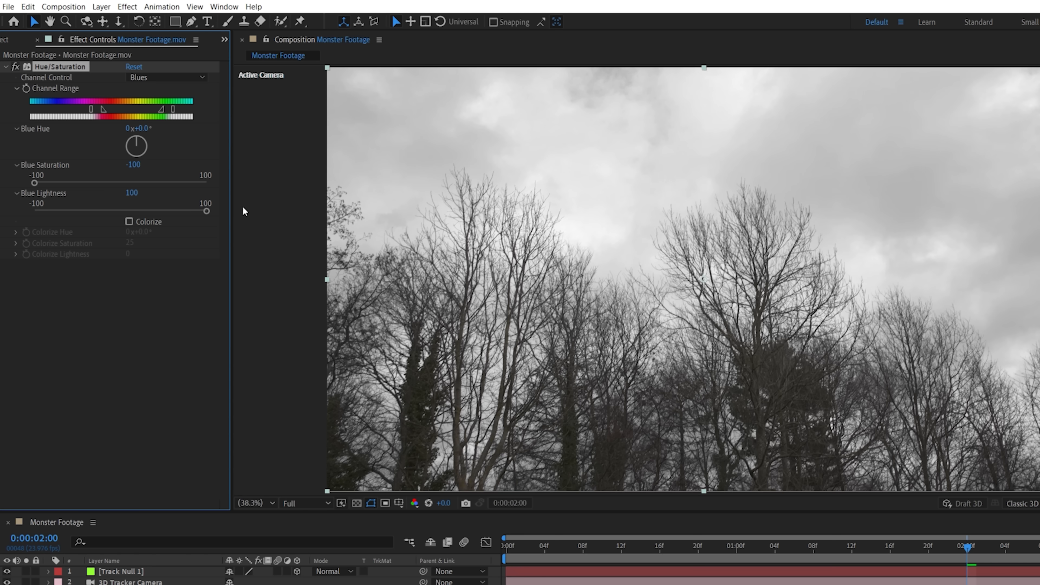
Apply the Tint effect to the duplicated footage layer to make it fully black and white
left_click(127, 6)
mouse_move(163, 137)
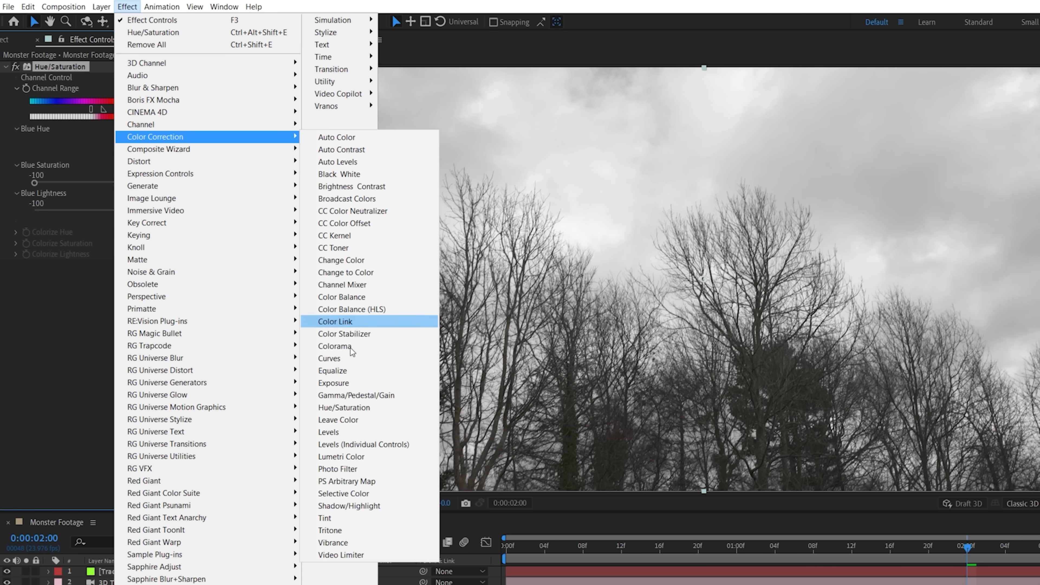
left_click(323, 517)
Add a Curves effect with a high-contrast S-curve to the footage copy and set its blending mode to Multiply
left_click(127, 6)
mouse_move(160, 137)
left_click(339, 361)
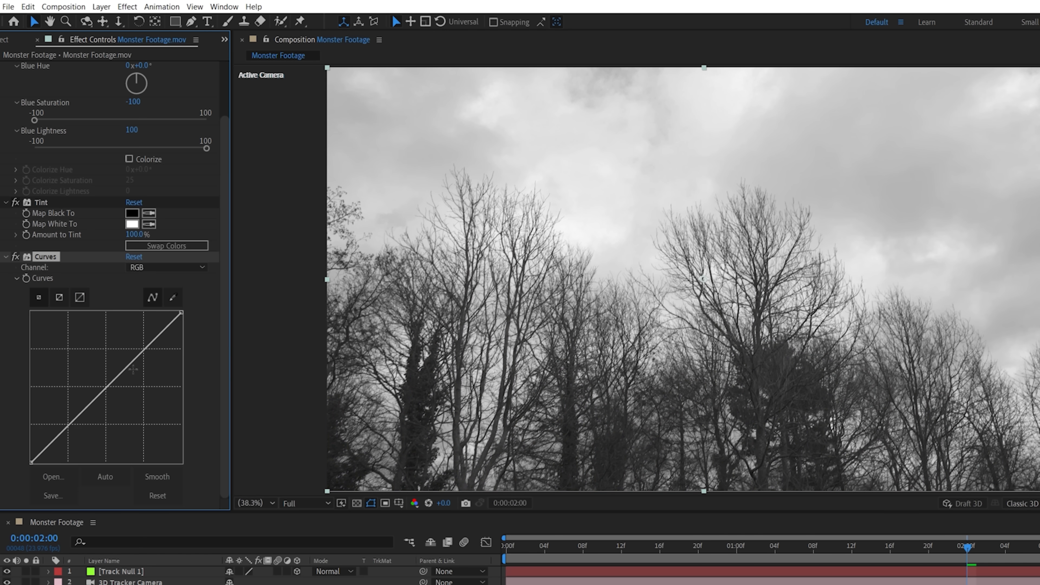
left_click_drag(127, 367, 113, 348)
left_click_drag(65, 410, 55, 446)
left_click_drag(85, 401, 86, 407)
left_click_drag(113, 350, 121, 344)
left_click(328, 571)
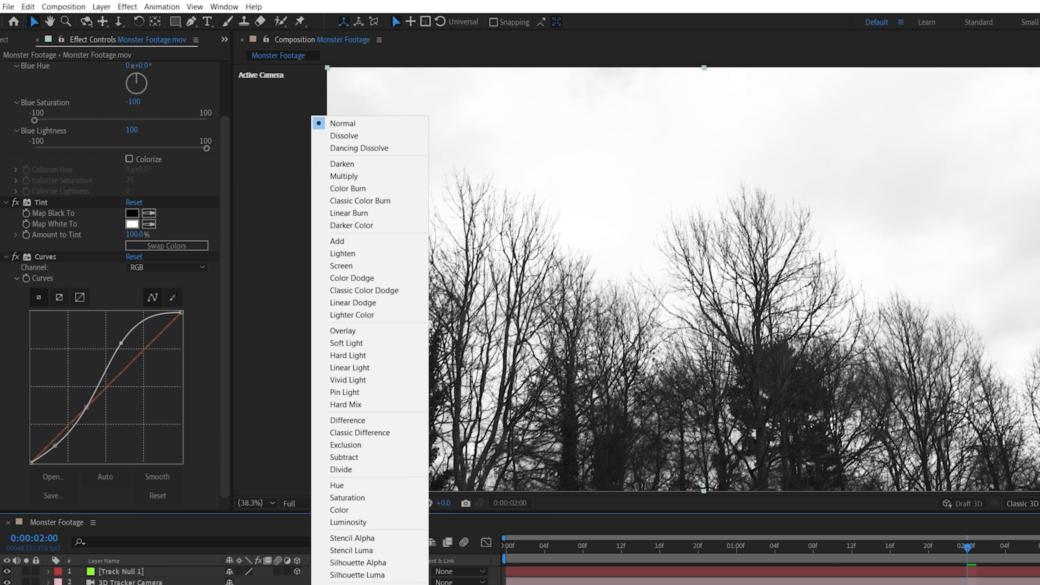
left_click(370, 177)
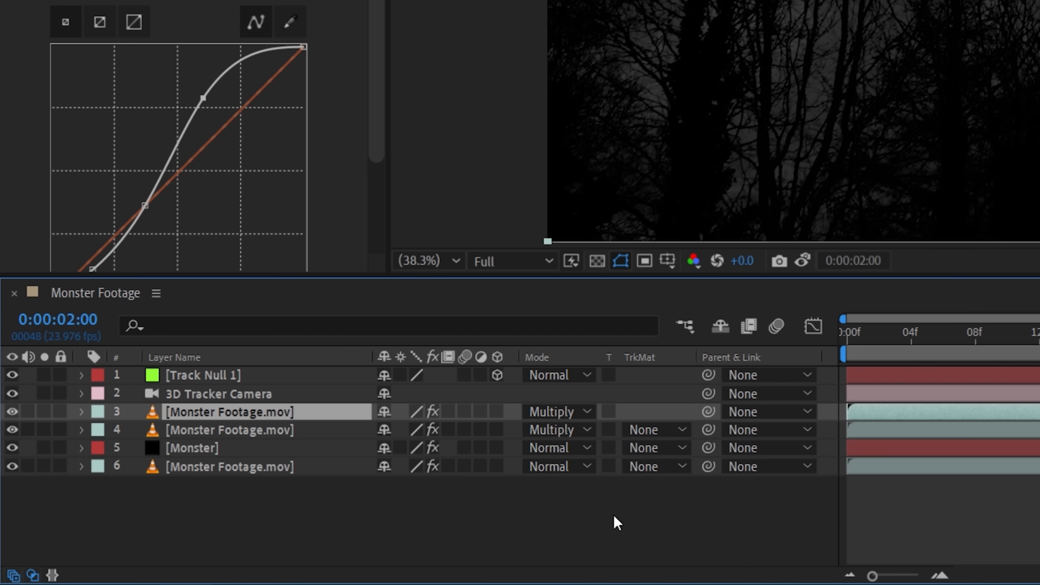
Duplicate the top Monster Footage layer and set the upper two copies to the Normal blending mode
key("ctrl+d")
left_click(328, 433, "shift")
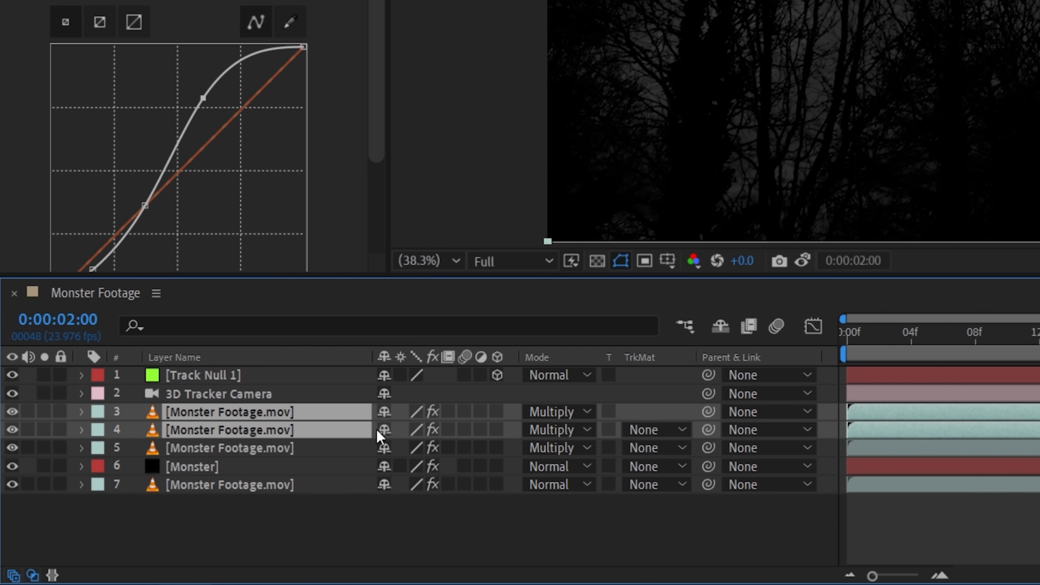
left_click(542, 431)
left_click(565, 0)
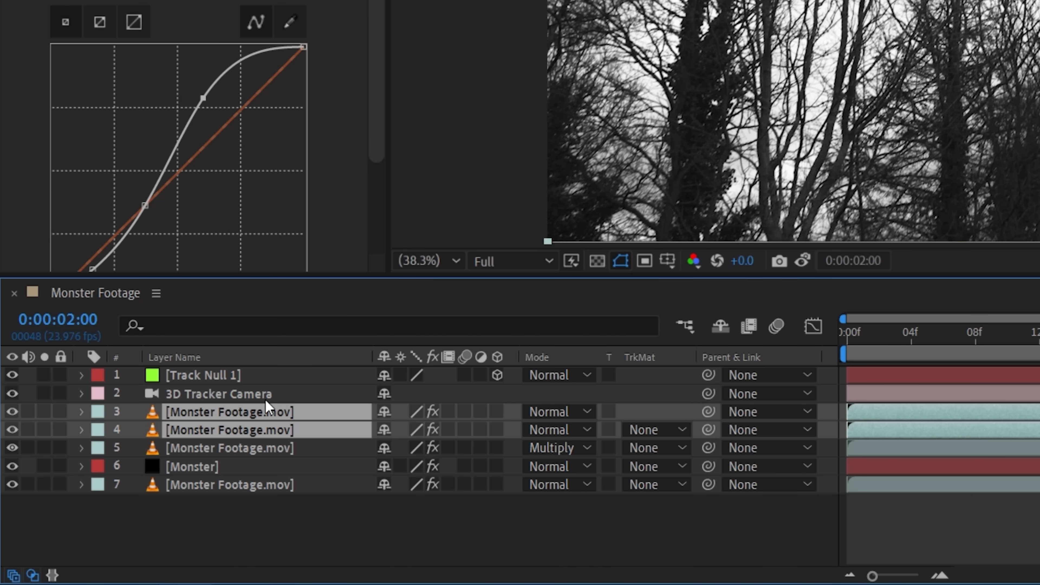
Duplicate the Curves effect on the topmost footage copy, reset the duplicate and shift its black point inward to crush the shadows
left_click(269, 538)
left_click(221, 418)
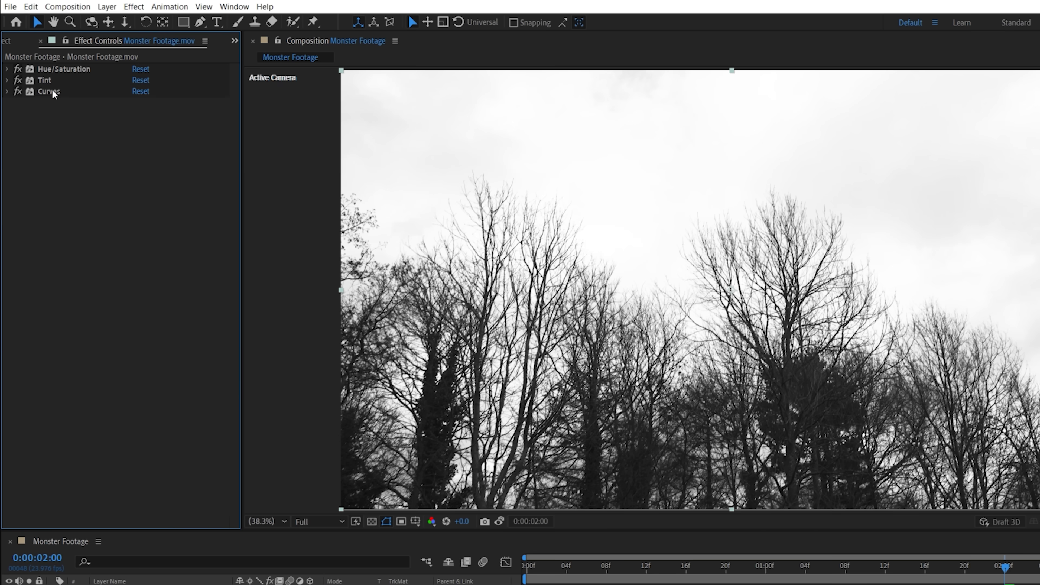
left_click(56, 91)
key("ctrl+d")
left_click(139, 102)
left_click_drag(34, 316, 65, 329)
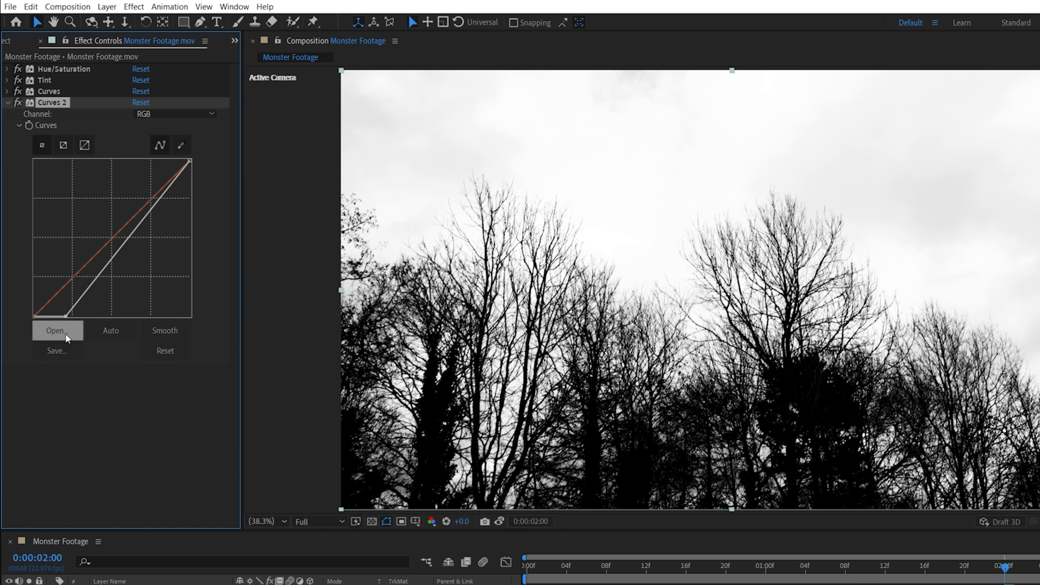
Add a Luma Key to the topmost footage copy using Key Out Brighter, threshold 28 and edge feather 1.0
left_click(134, 7)
mouse_move(286, 294)
left_click(348, 359)
left_click(180, 382)
left_click(206, 393)
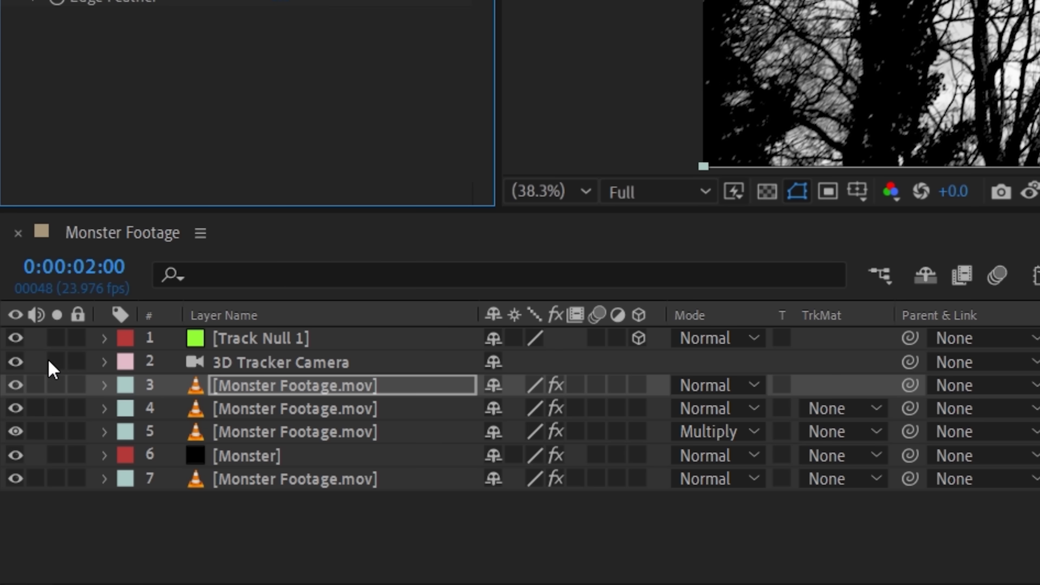
left_click_drag(134, 392, 94, 392)
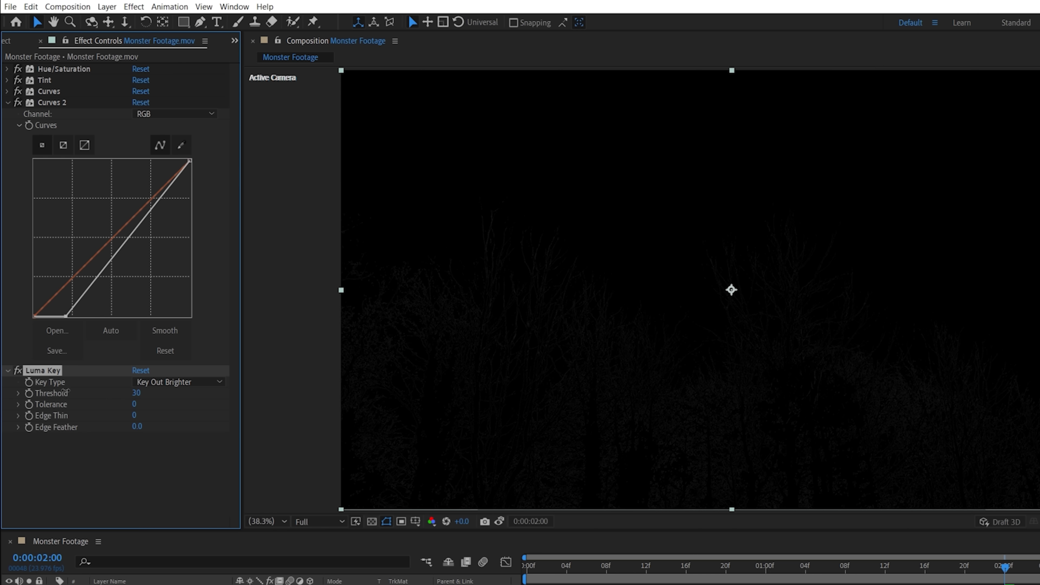
left_click(157, 449)
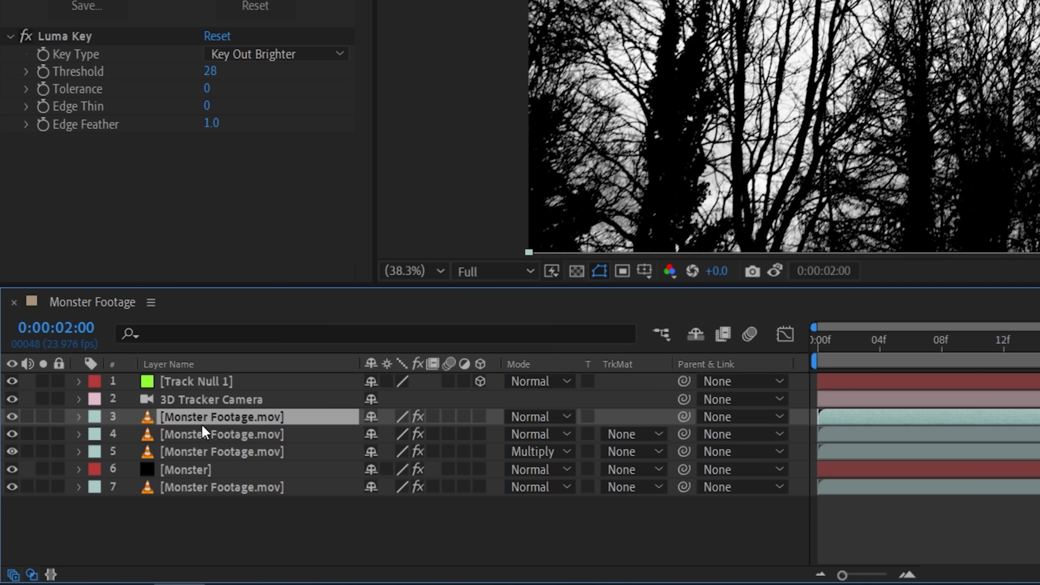
Give the second footage copy an alpha track matte from the keyed layer above, and pre-compose both layers as Trees Alpha
left_click(626, 435)
left_click(656, 486)
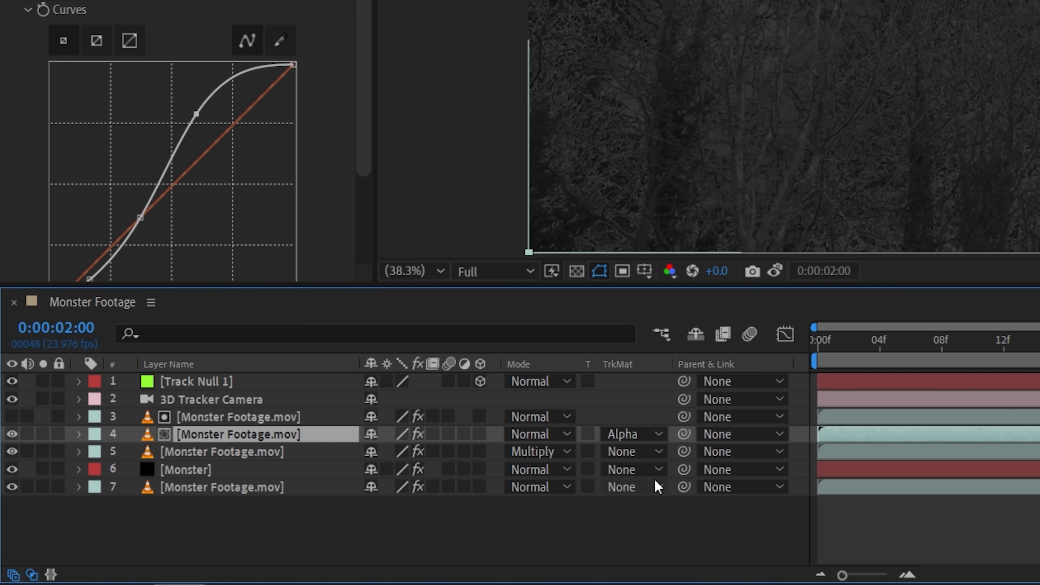
left_click(237, 416, "shift")
right_click(232, 415)
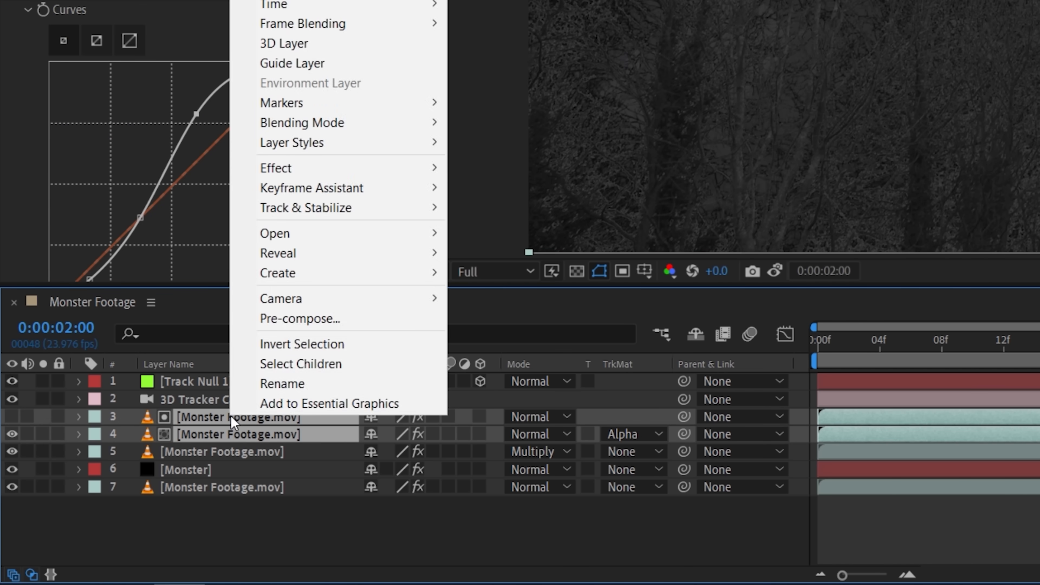
left_click(301, 323)
type("Trees Alpha")
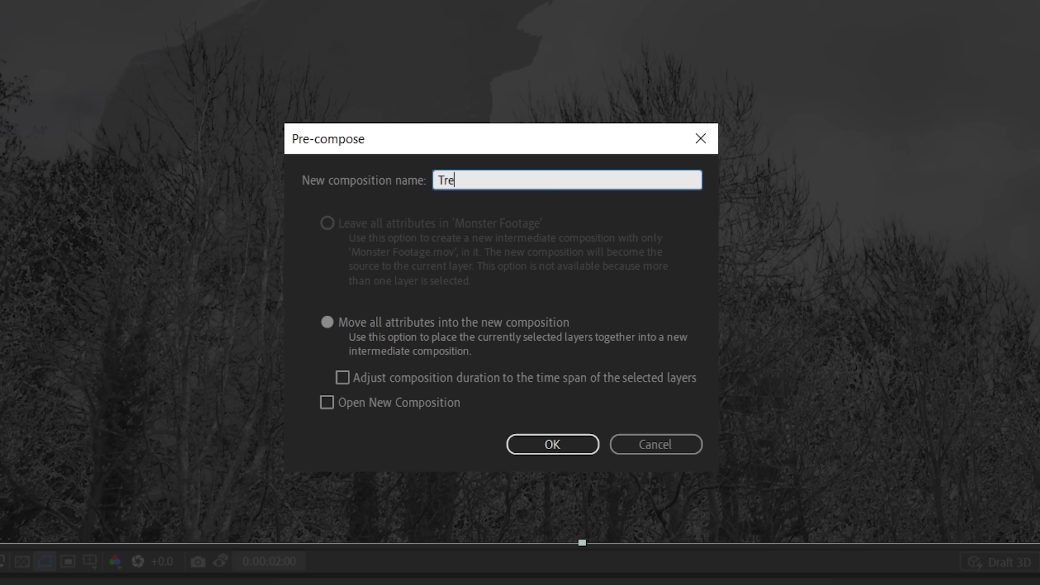
key("Return")
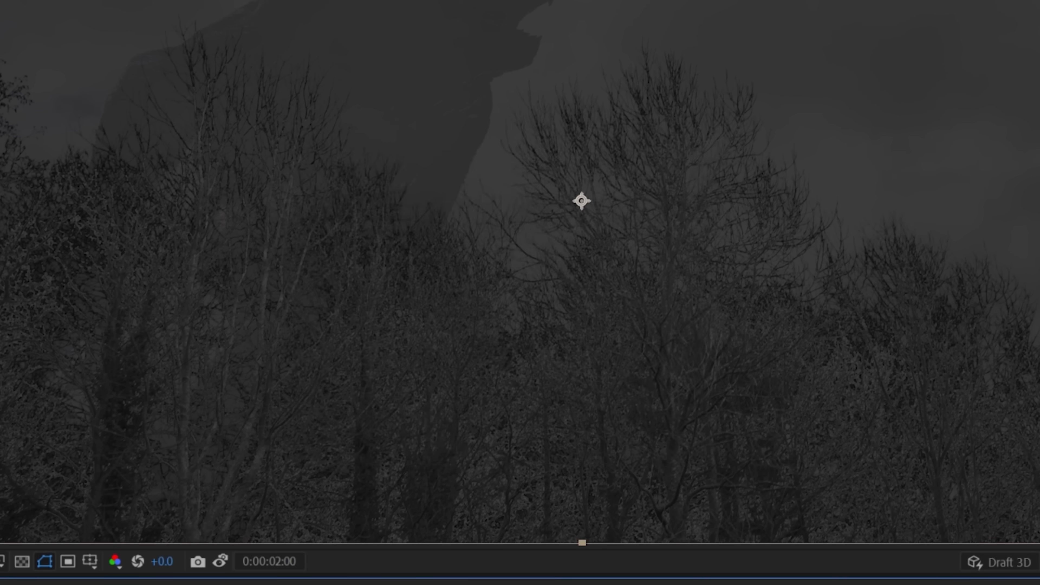
Set the Trees Alpha layer to Screen mode and add a Curves effect that slightly darkens its shadows
left_click(303, 537)
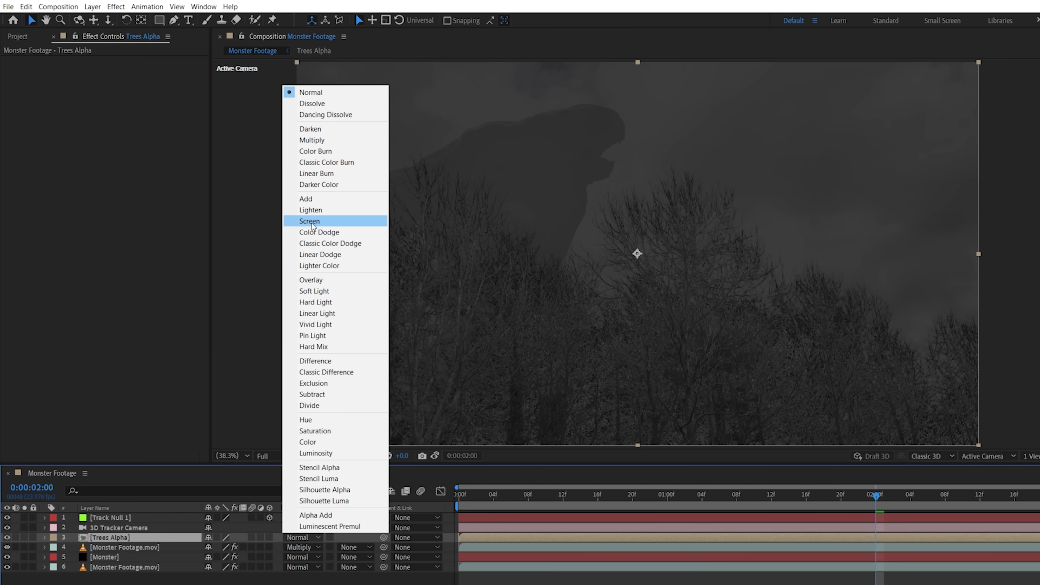
left_click(313, 225)
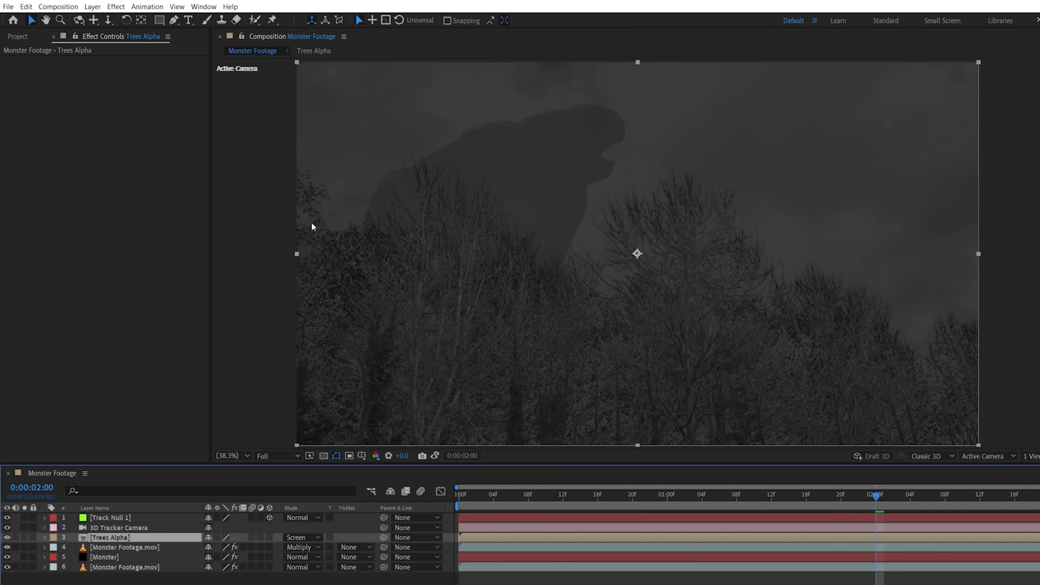
left_click(116, 6)
mouse_move(229, 124)
left_click(301, 325)
mouse_move(90, 187)
left_mouse_down()
mouse_move(89, 219)
mouse_move(82, 191)
left_mouse_up()
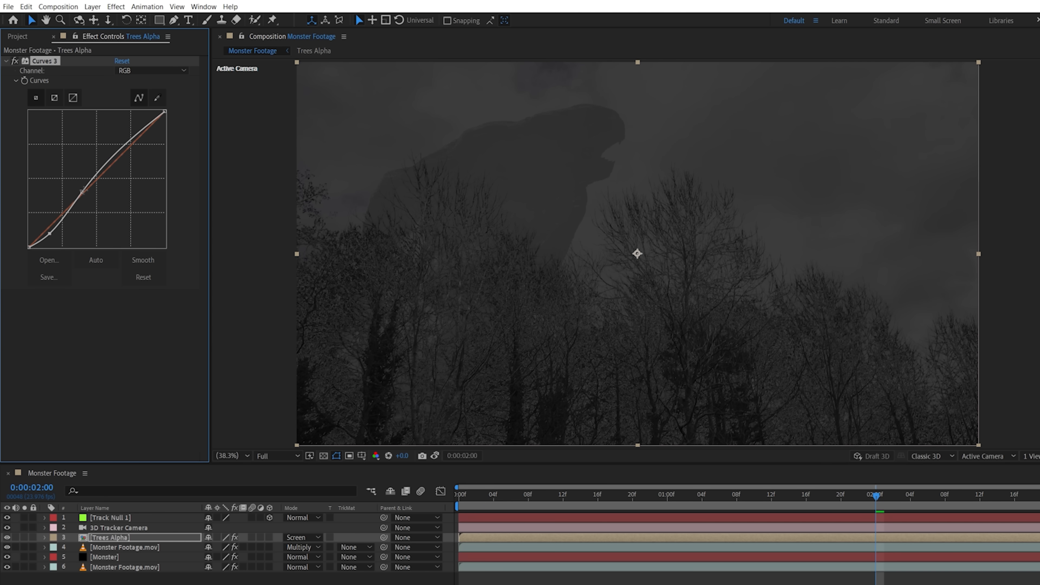
Add a Fast Box Blur to Trees Alpha with radius 1.0, 1 iteration and repeated edge pixels
left_click(116, 7)
mouse_move(150, 70)
left_click(327, 191)
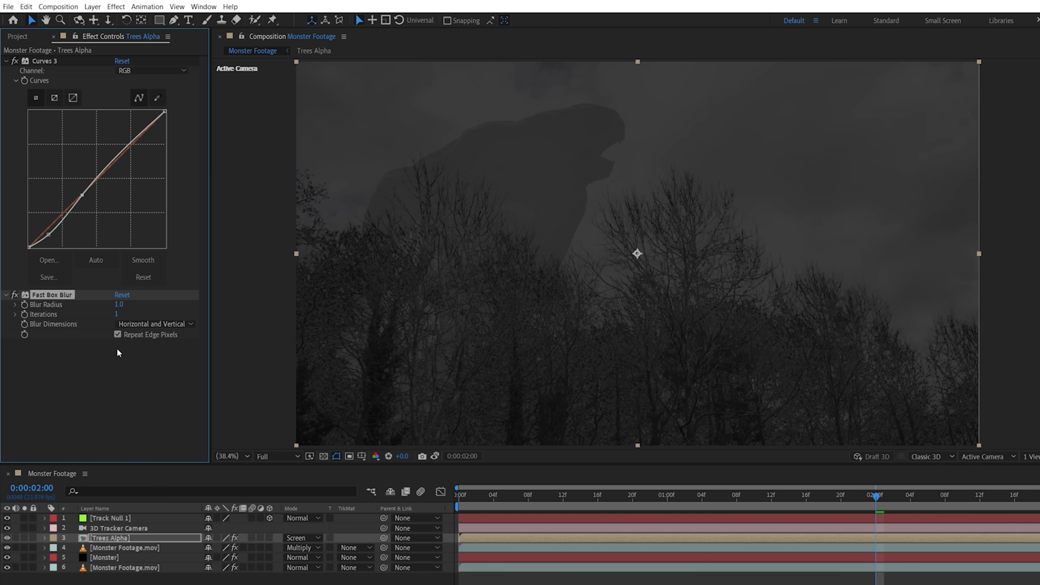
Add a topmost adjustment layer named Dark and darken the whole composite with a Curves effect
right_click(137, 577)
mouse_move(205, 478)
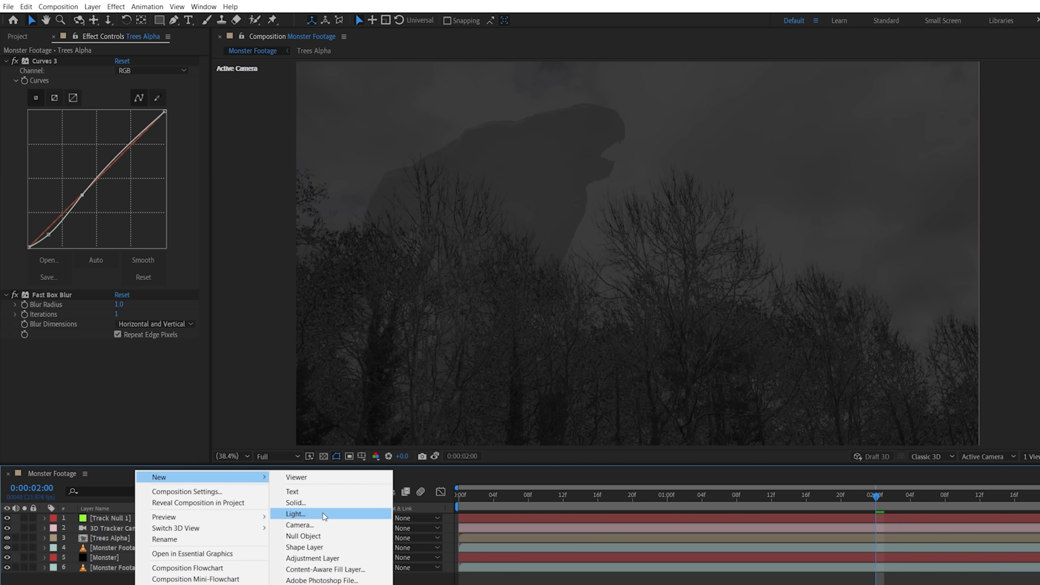
left_click(335, 558)
left_click(115, 6)
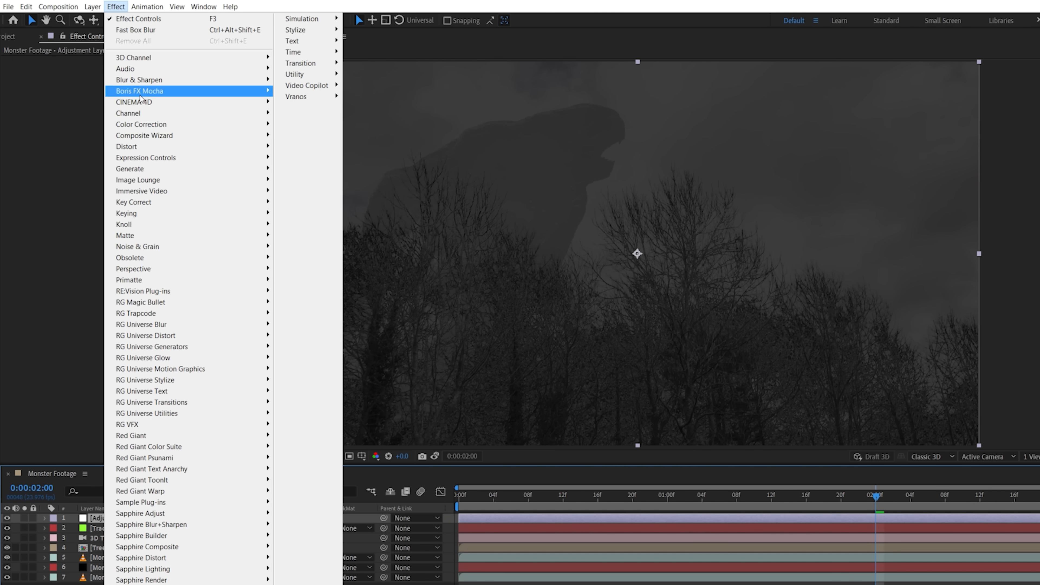
mouse_move(164, 124)
left_click(314, 324)
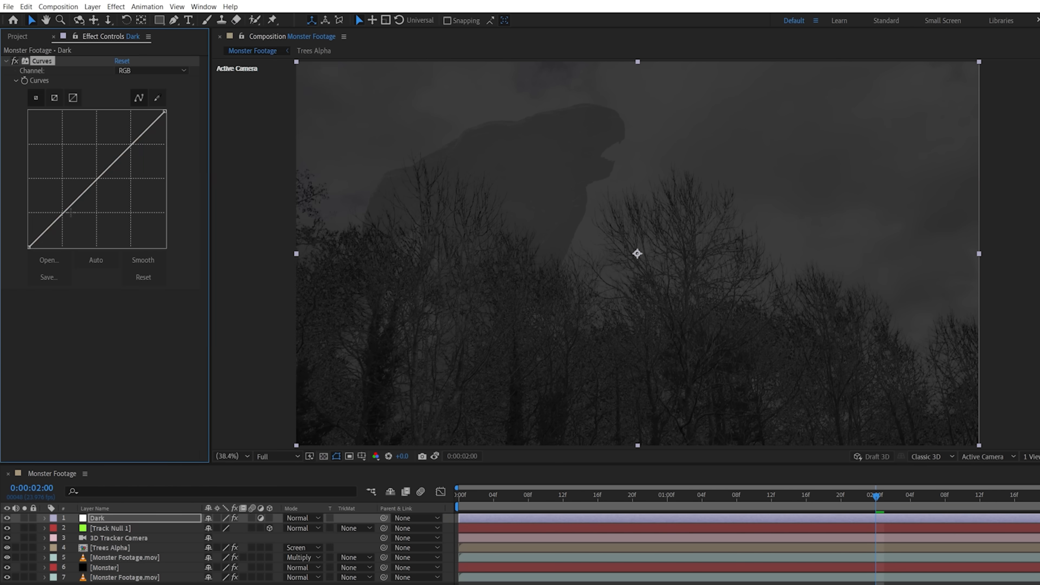
left_click_drag(97, 178, 94, 200)
Add a second Curves effect to the Dark layer and pull its midtones down
left_click(6, 61)
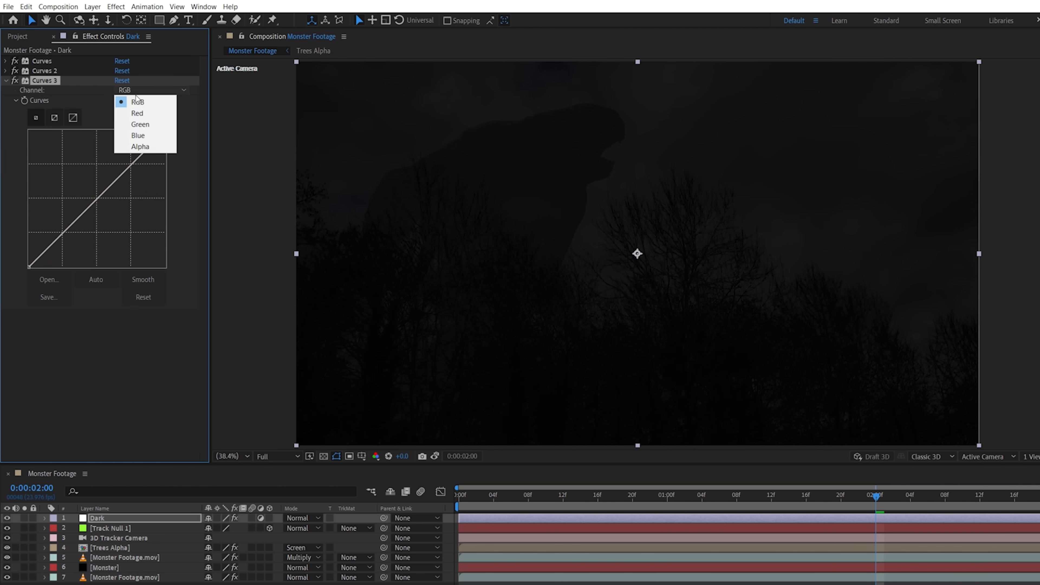
left_click(131, 108)
left_click_drag(96, 199, 95, 212)
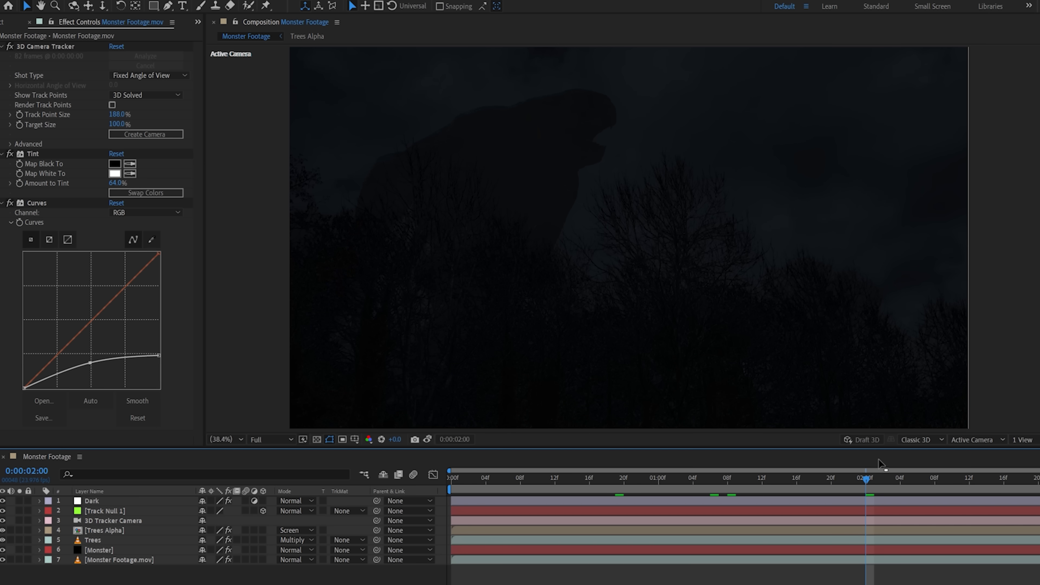
At 0:00:01:09, duplicate the bottom Monster Footage layer and rename the copy Lightning
left_click_drag(876, 477, 738, 487)
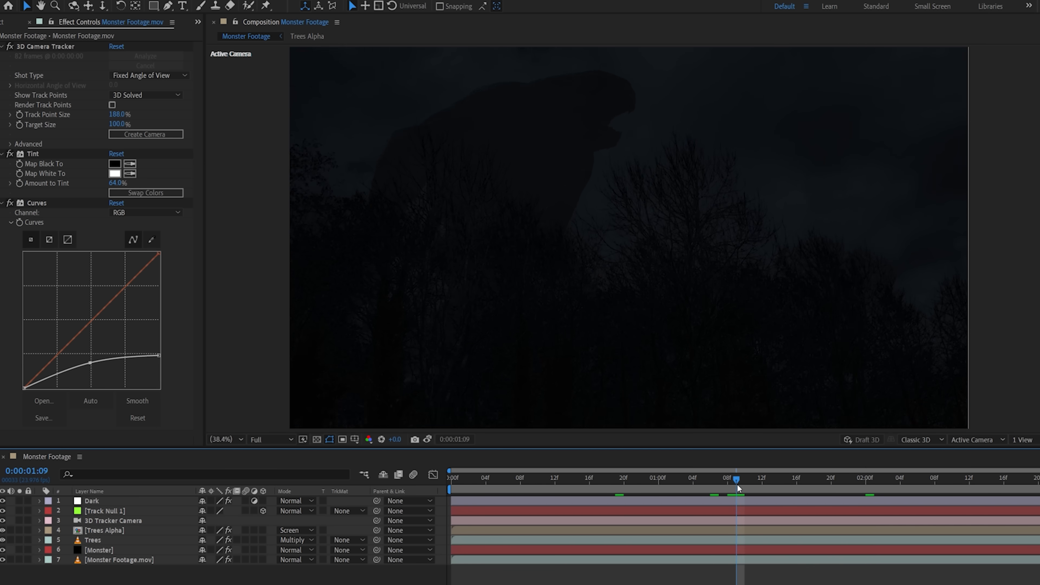
key("ctrl+d")
key("Return")
type("Lightning")
key("Return")
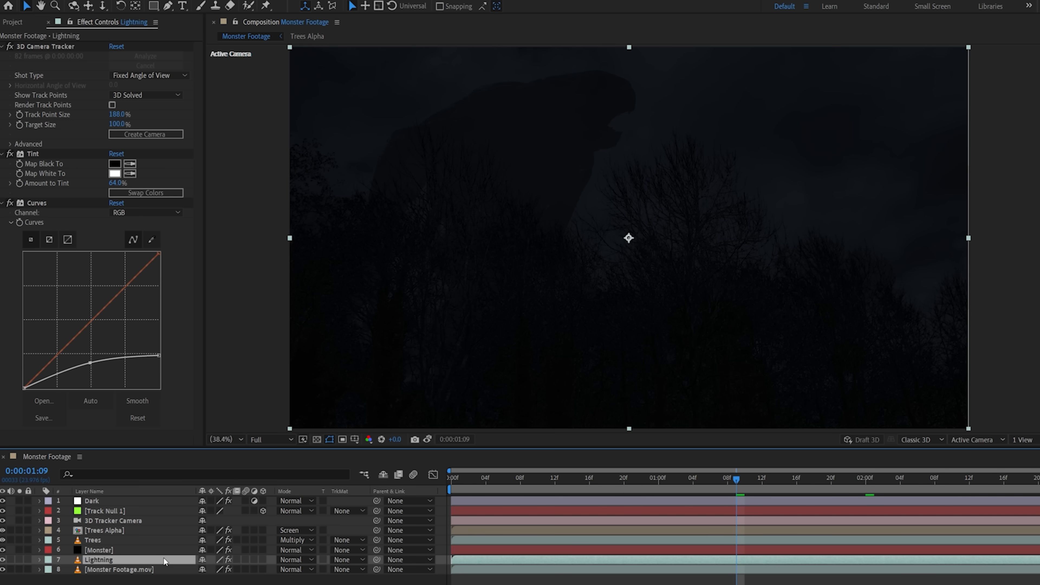
Set the Lightning layer to Screen mode, rebuild its Curves from a reset with crushed shadows, and set Amount to Tint to 100%
left_click(295, 560)
left_click(295, 282)
left_click(116, 203)
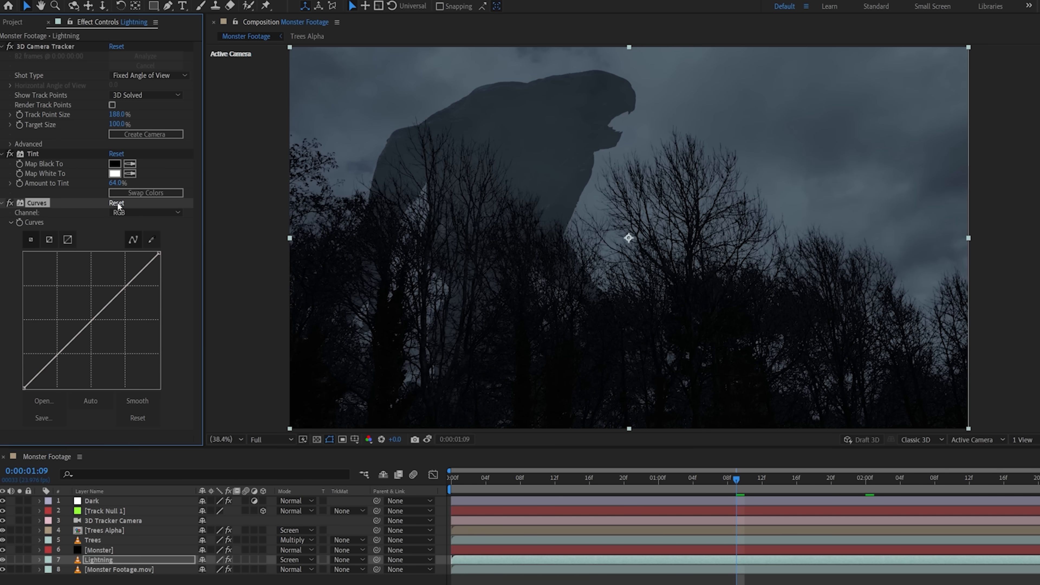
left_click_drag(88, 328, 118, 362)
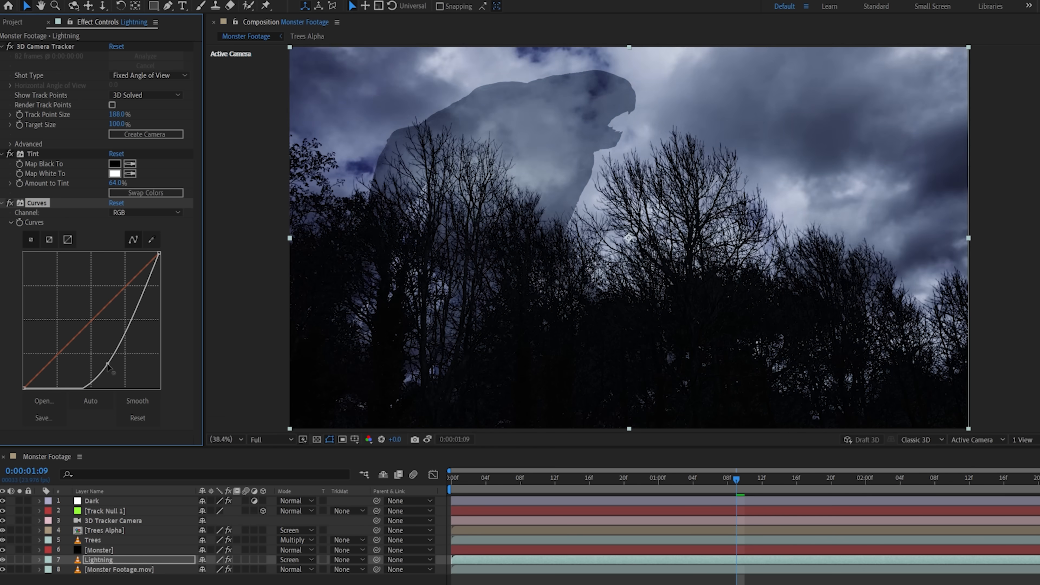
left_click_drag(118, 182, 195, 181)
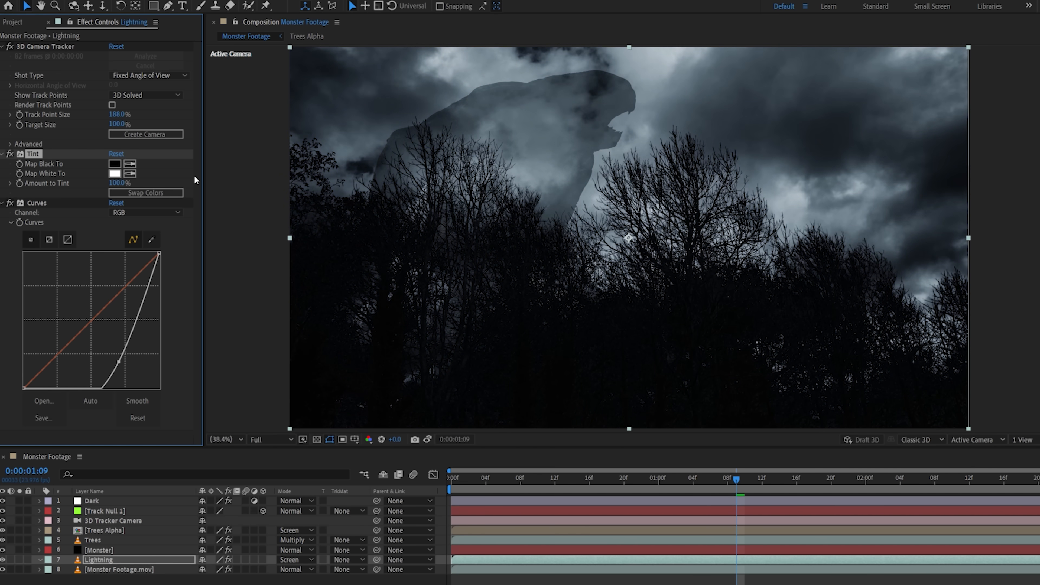
Draw a curved mask around the bright clouds beyond the trees on the Lightning layer and feather it heavily
left_click_drag(751, 56, 736, 70)
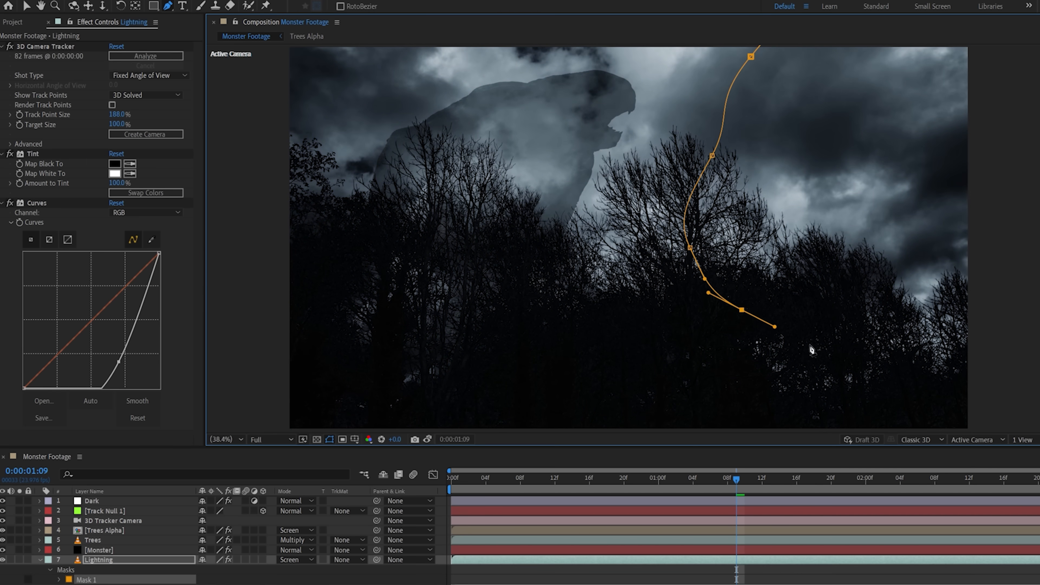
left_click(750, 56)
key("f")
left_click_drag(224, 579, 445, 579)
Trim the Lightning layer to run only from 0:00:01:09 to 0:00:01:13
left_click(648, 560)
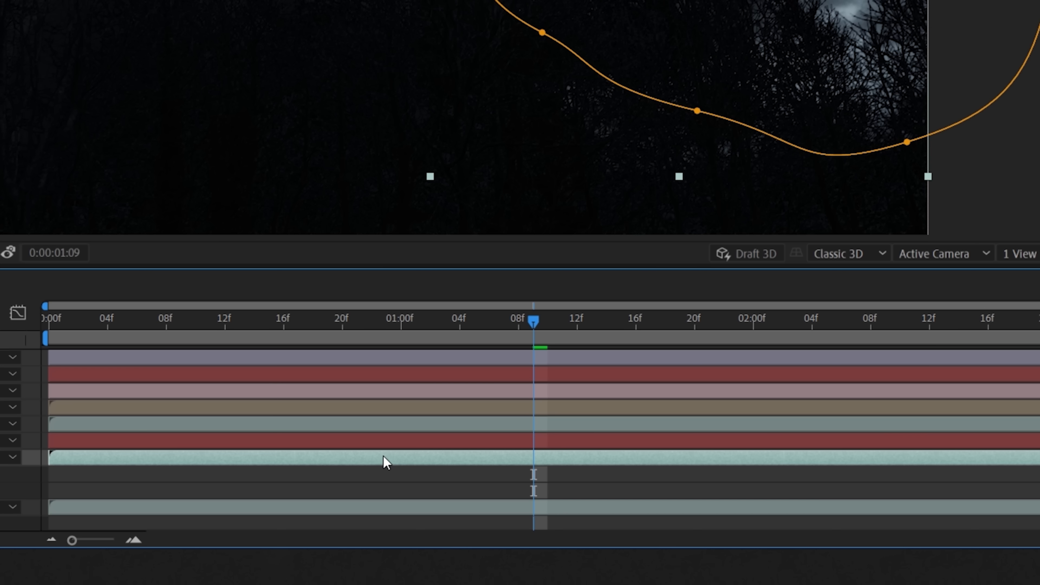
key("alt+bracketleft")
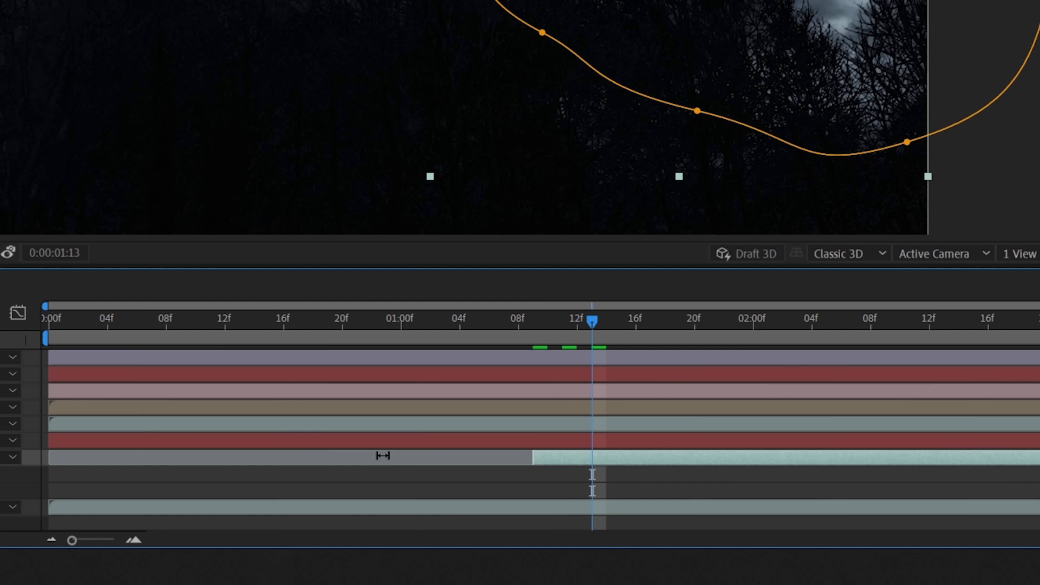
key("alt+bracketright")
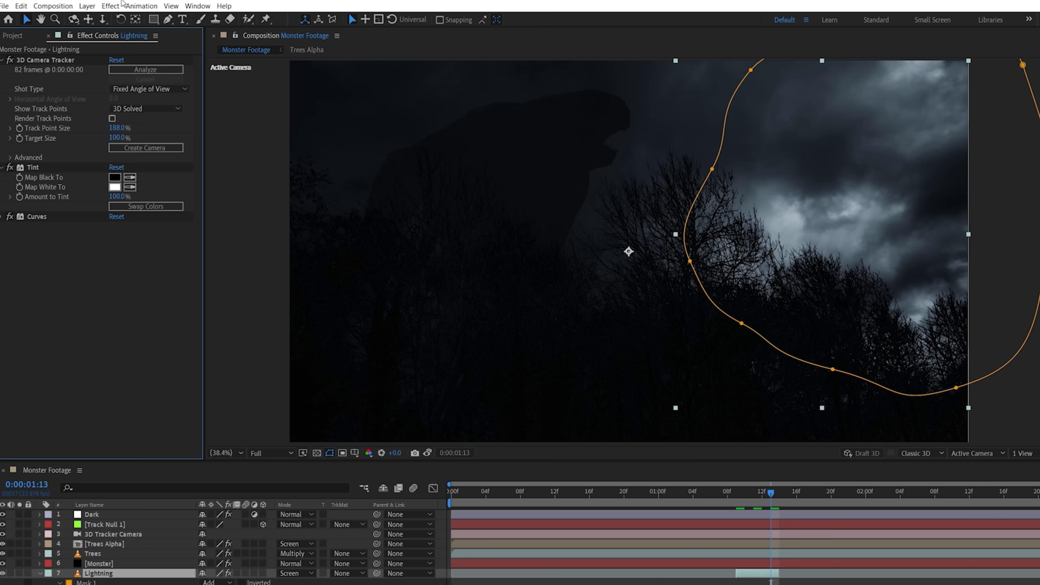
Add a second Curves effect to the Lightning layer and keyframe its curve so the flash flickers darker
left_click(111, 6)
left_click(120, 28)
left_click(118, 29)
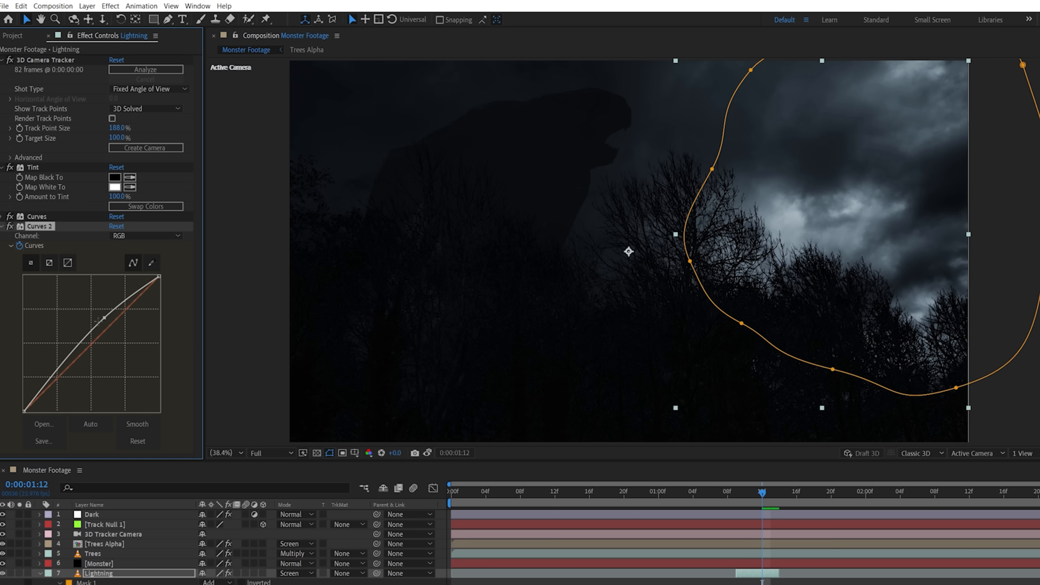
left_click_drag(88, 334, 63, 371)
key("Page_Up")
key("Page_Up")
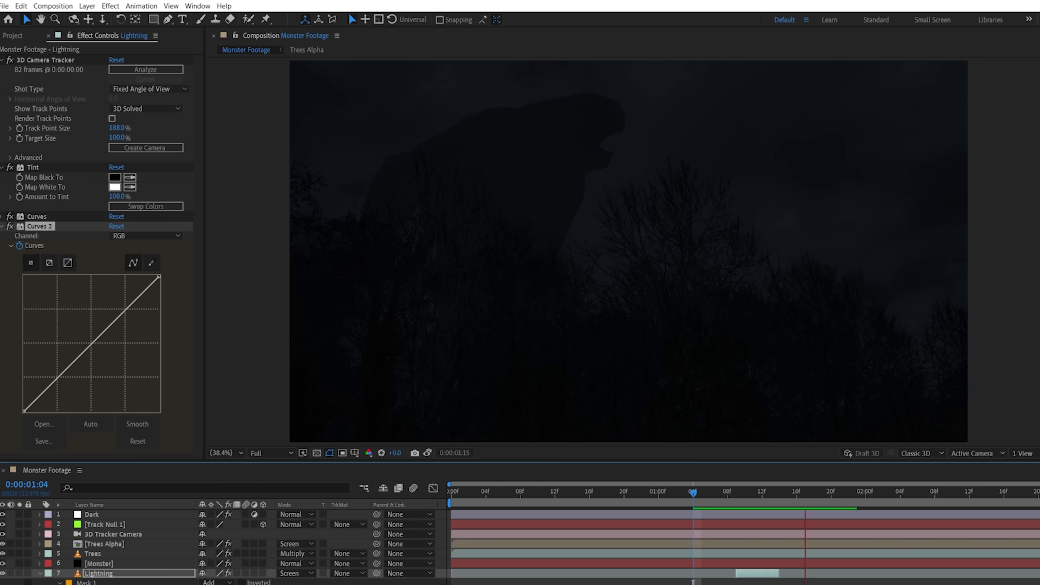
Create a new point light above the Monster layer
right_click(125, 574)
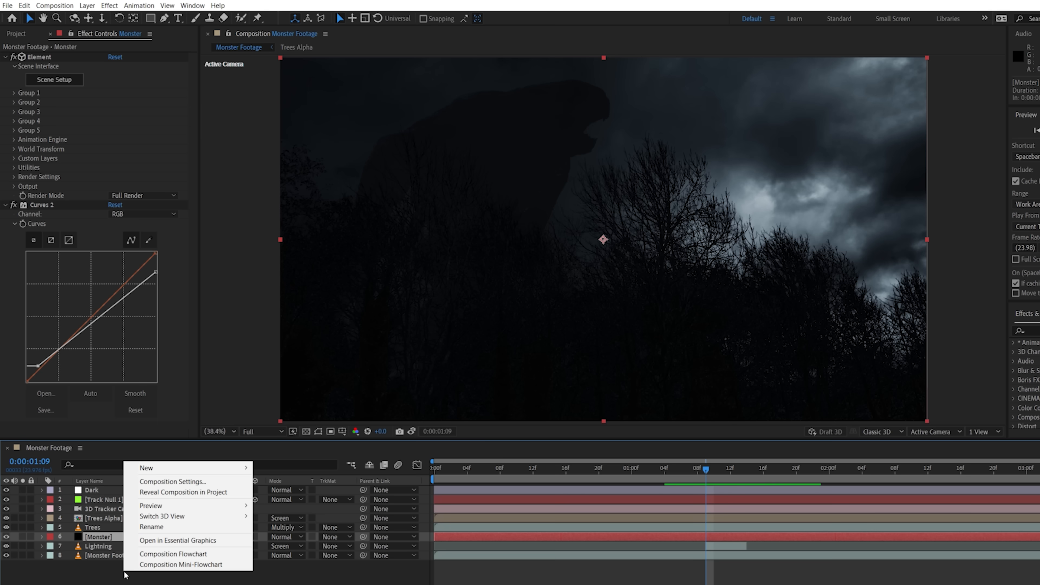
mouse_move(176, 471)
left_click(297, 503)
left_click(227, 409)
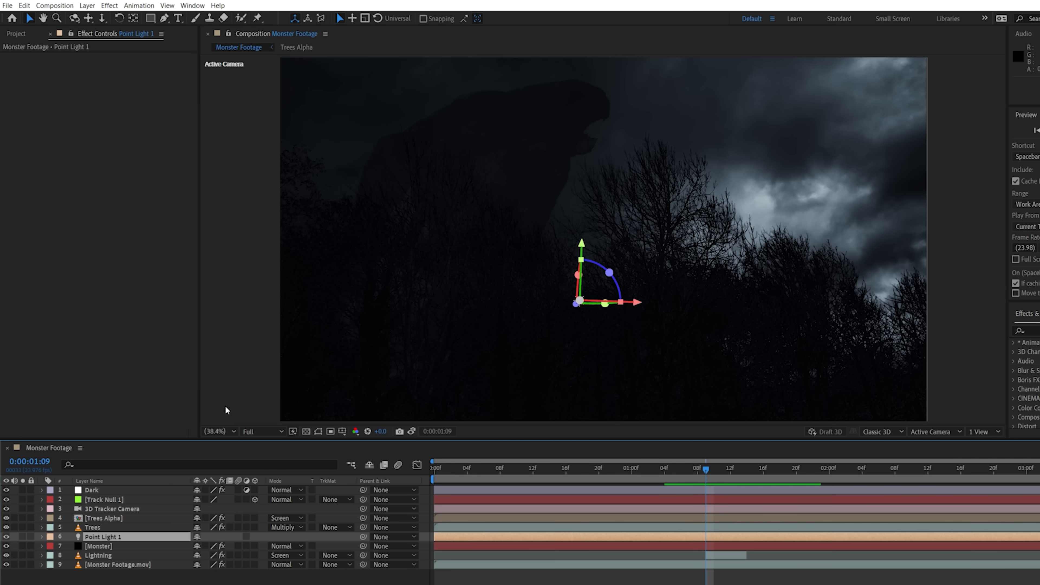
Set Point Light 1's intensity to about 439% and position it in 3D beside the monster, over the lightning-lit sky
key("t")
left_click_drag(234, 555, 489, 553)
left_click_drag(636, 303, 898, 311)
left_click_drag(818, 312, 625, 332)
left_click_drag(630, 280, 632, 159)
left_click_drag(690, 217, 877, 226)
left_click_drag(805, 235, 714, 269)
left_click_drag(725, 209, 750, 104)
left_click_drag(203, 558, 67, 552)
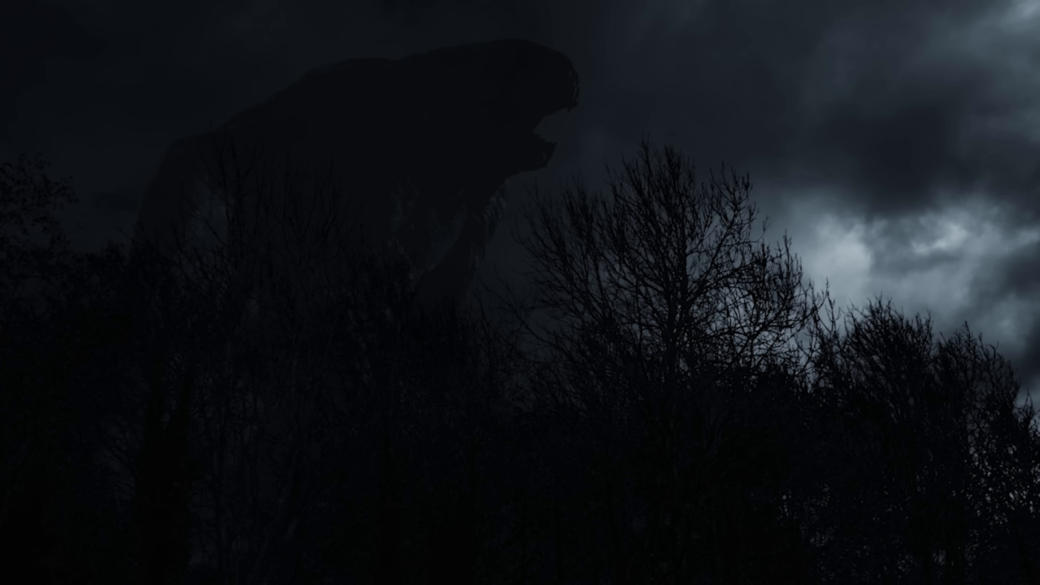
Convert Point Light 3 to a spot light, narrow its beam, and aim it at the monster's body from the lightning side
left_click(499, 292)
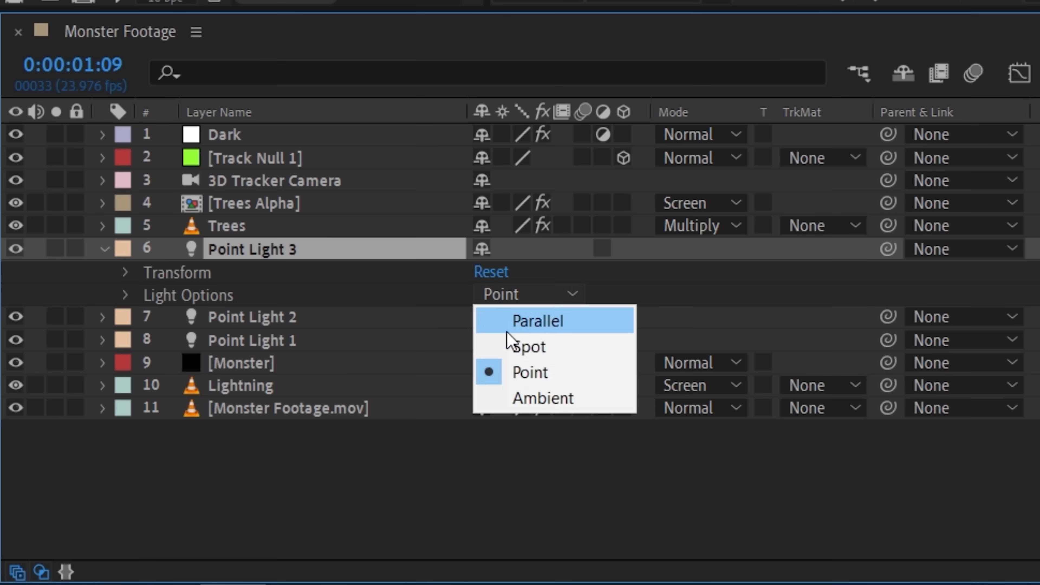
left_click(509, 339)
left_click_drag(494, 364, 407, 365)
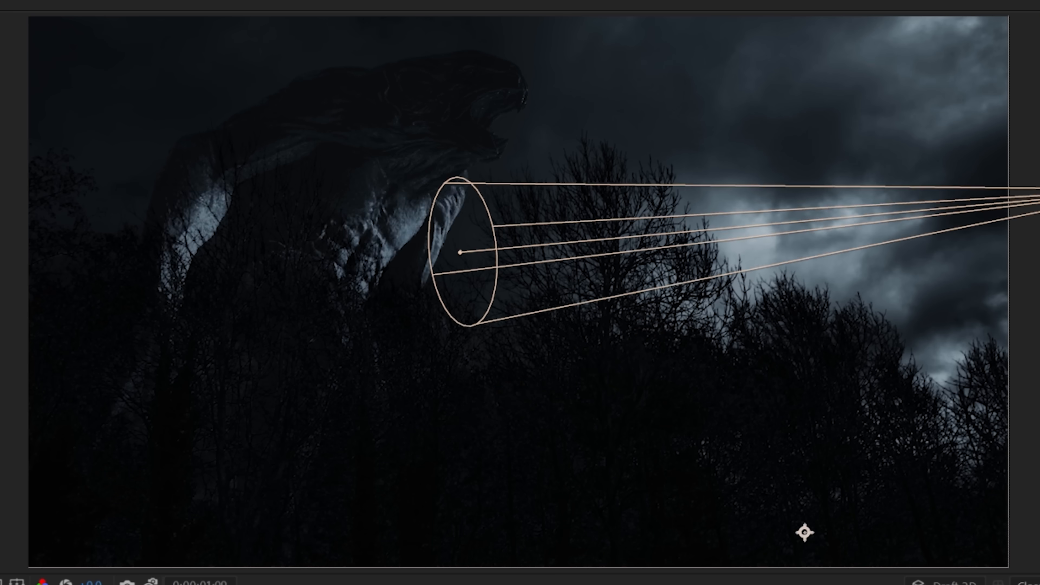
mouse_move(1032, 267)
left_mouse_down()
mouse_move(945, 279)
mouse_move(1039, 262)
left_mouse_up()
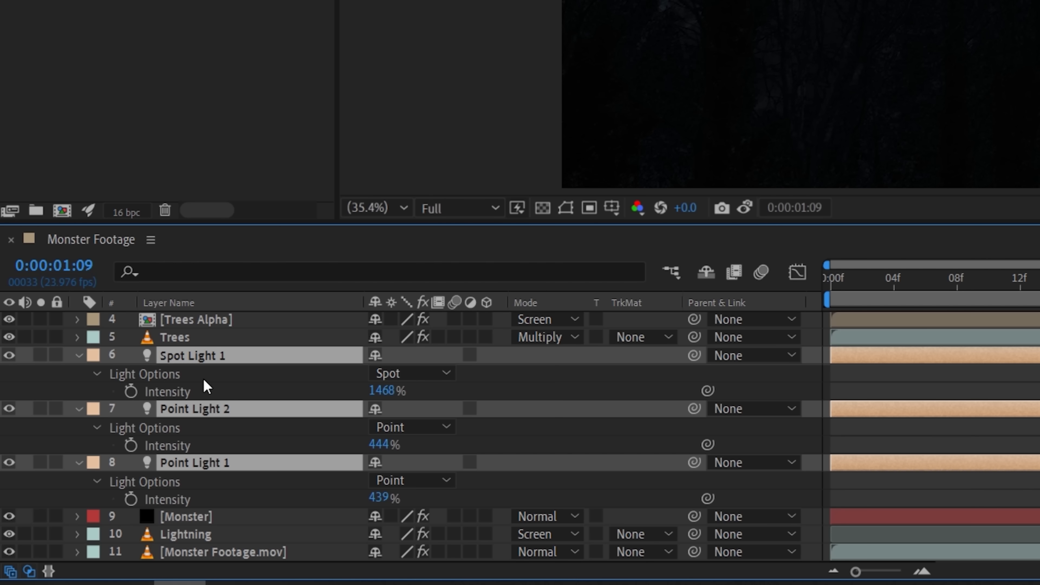
Keyframe the intensity of all three lights from 0:00:01:08 through 0:00:01:13 and the following frame to match the lightning flash
left_click(131, 392)
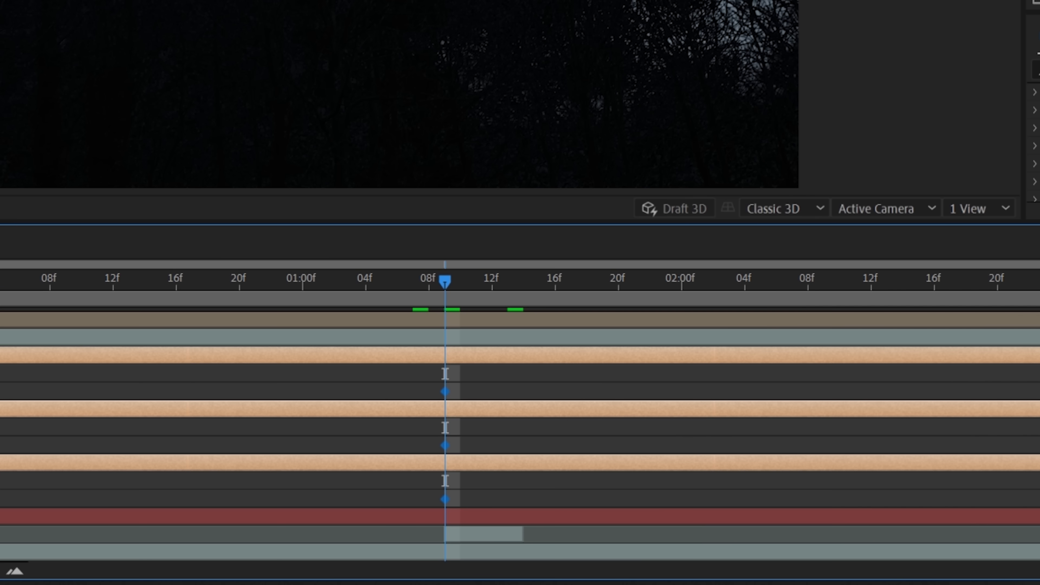
key("Page_Up")
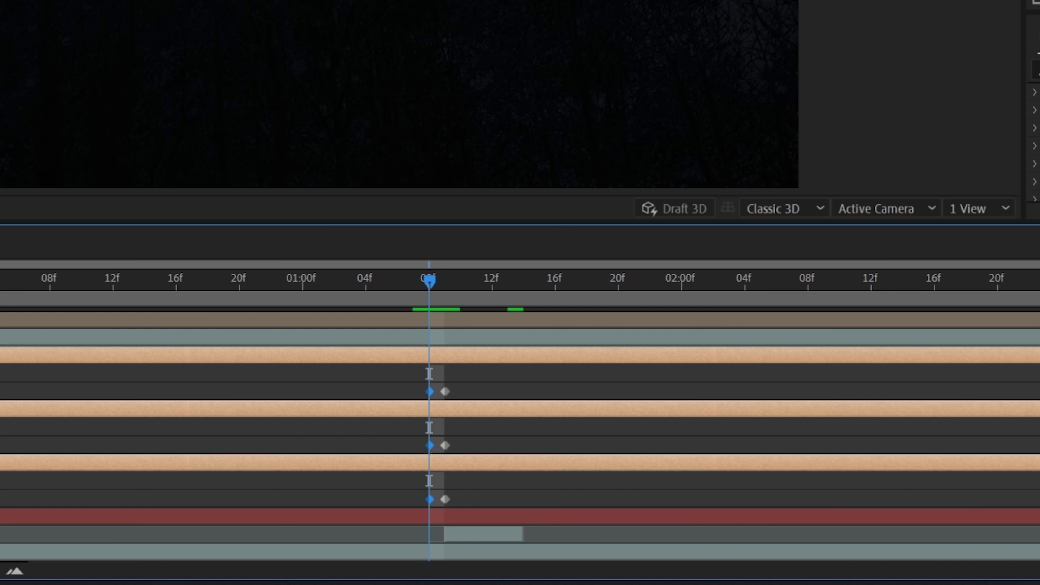
left_click(509, 287)
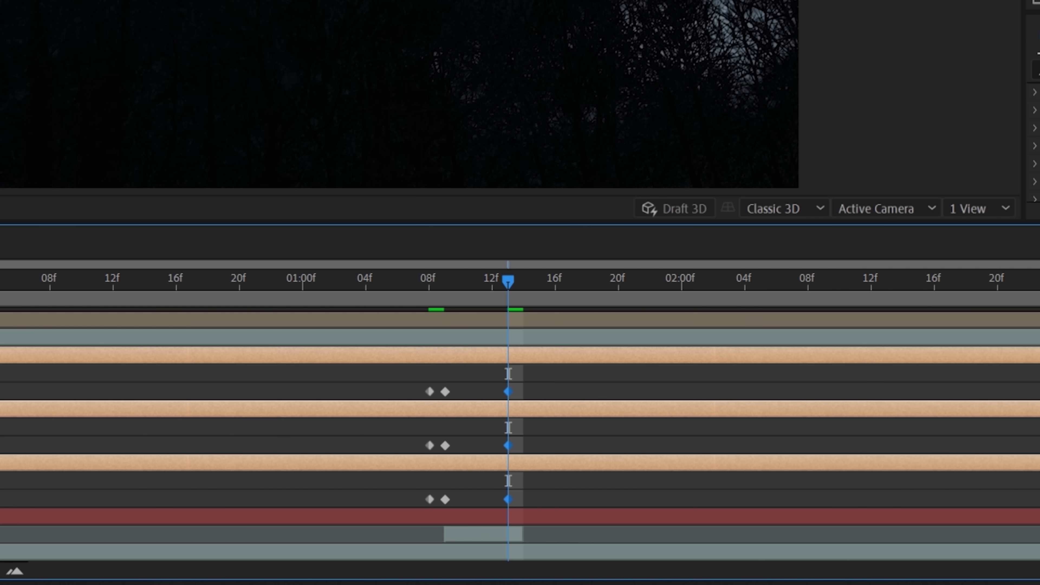
key("Page_Down")
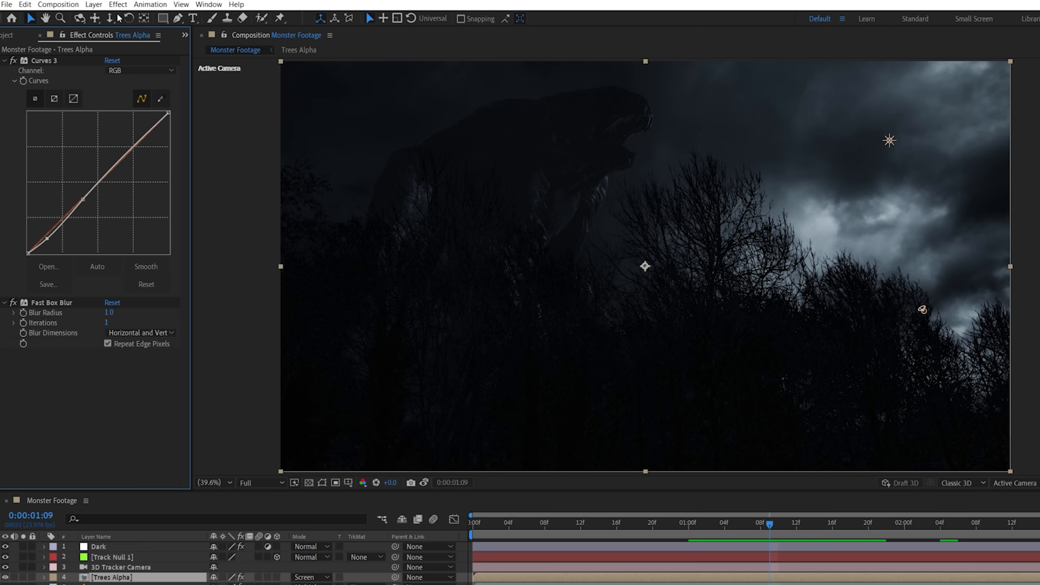
Add CC Light Sweep to Trees Alpha with direction 32°, center 2644.2, 797.4 and width 1386
left_click(118, 4)
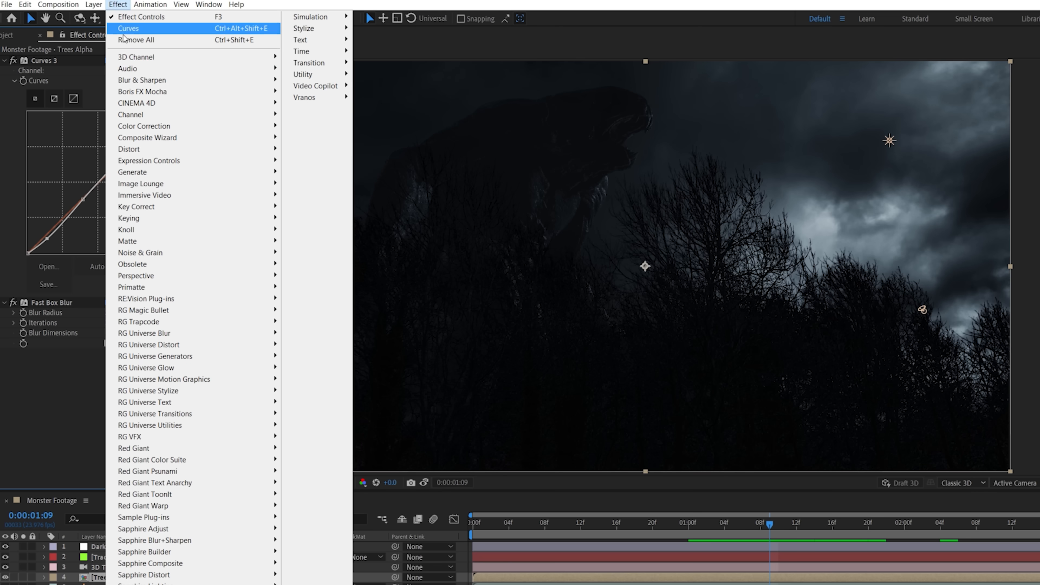
mouse_move(207, 177)
left_click(324, 264)
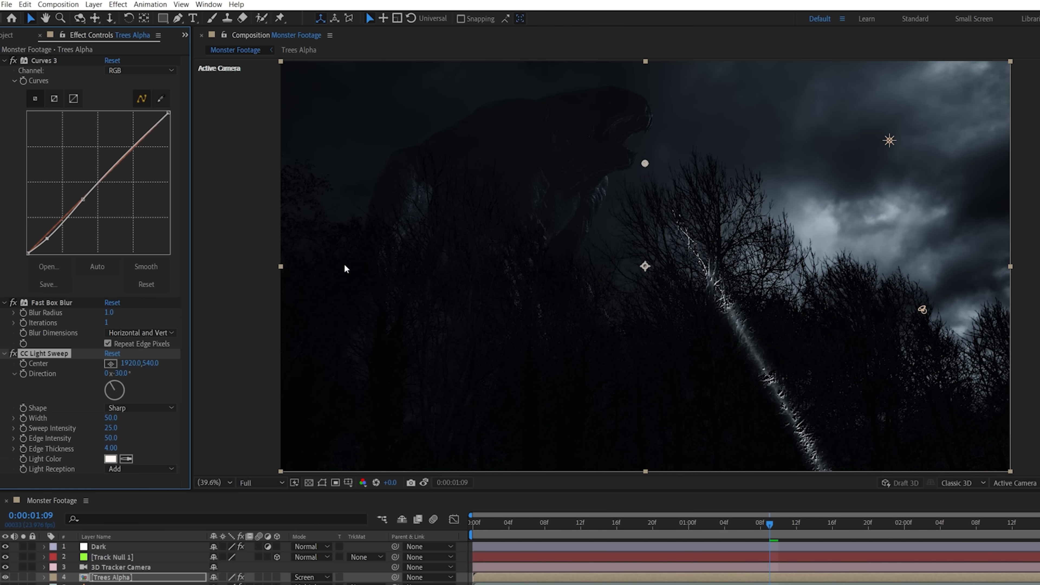
left_click_drag(134, 374, 164, 378)
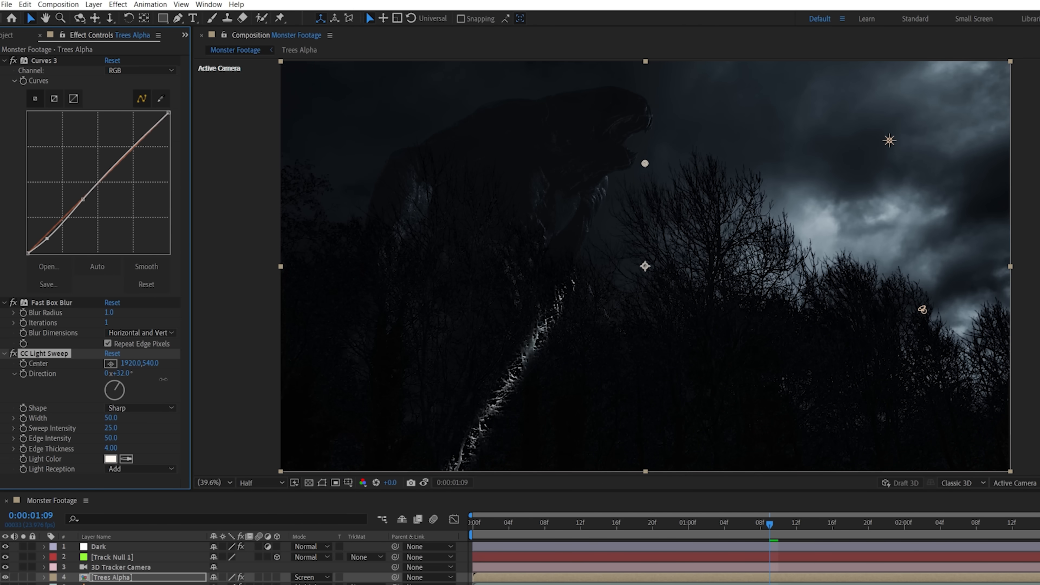
left_click_drag(645, 164, 782, 212)
left_click_drag(111, 417, 156, 420)
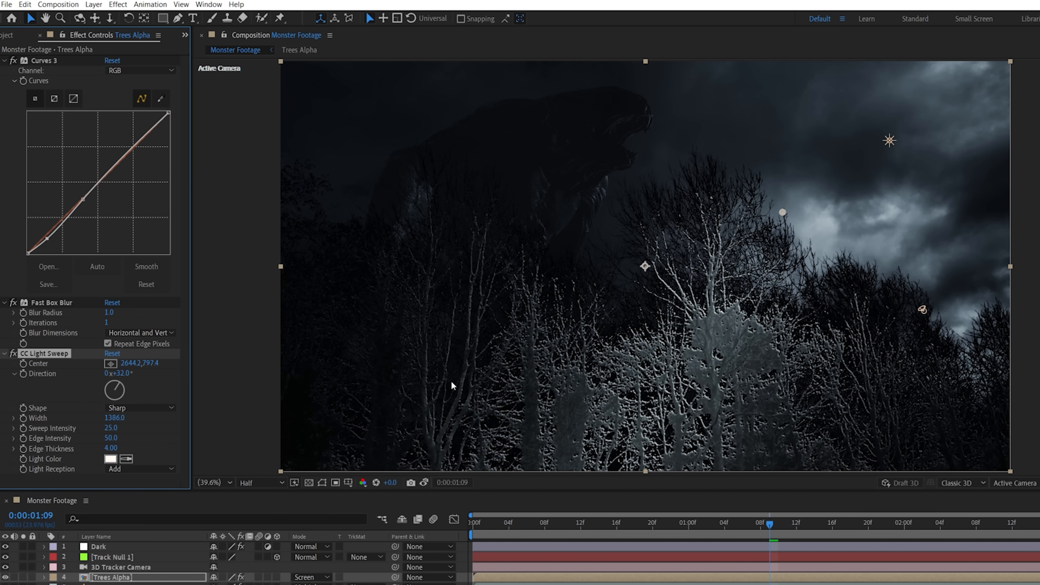
Set the light sweep's sweep intensity to 2, edge intensity to 10 and edge thickness to 8
type("2")
left_click(133, 429)
left_click(112, 438)
type("10")
key("Tab")
type("8")
left_click(164, 440)
Keyframe the light sweep's intensity over the following frames to match the lightning flash
left_click(24, 429)
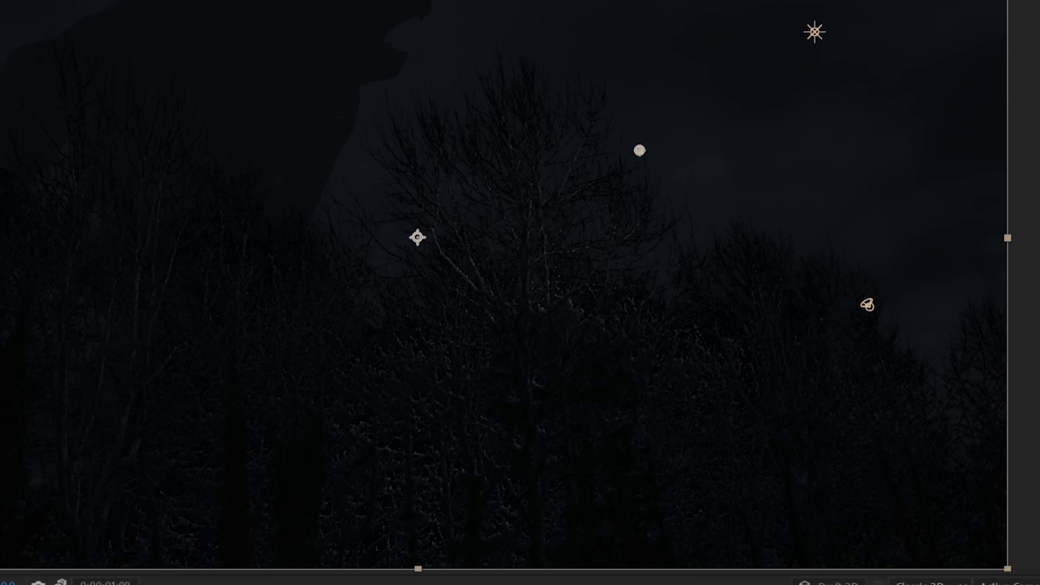
key("Page_Down")
key("Page_Down")
key("Page_Down")
key("Page_Down")
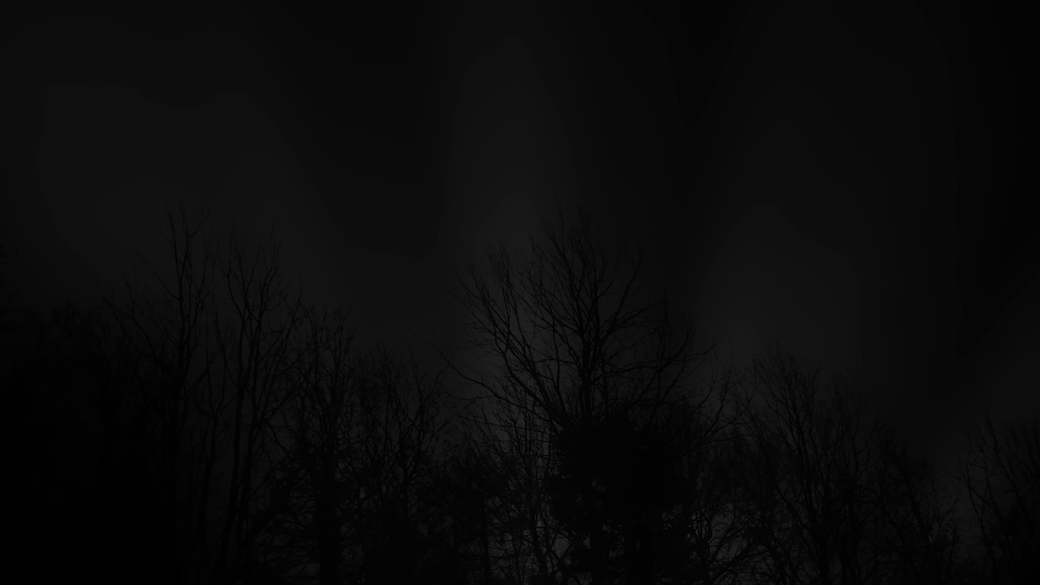
Draw a small elliptical mask over the trees on the new black solid and apply Fractal Noise to it
left_click_drag(532, 307, 610, 375)
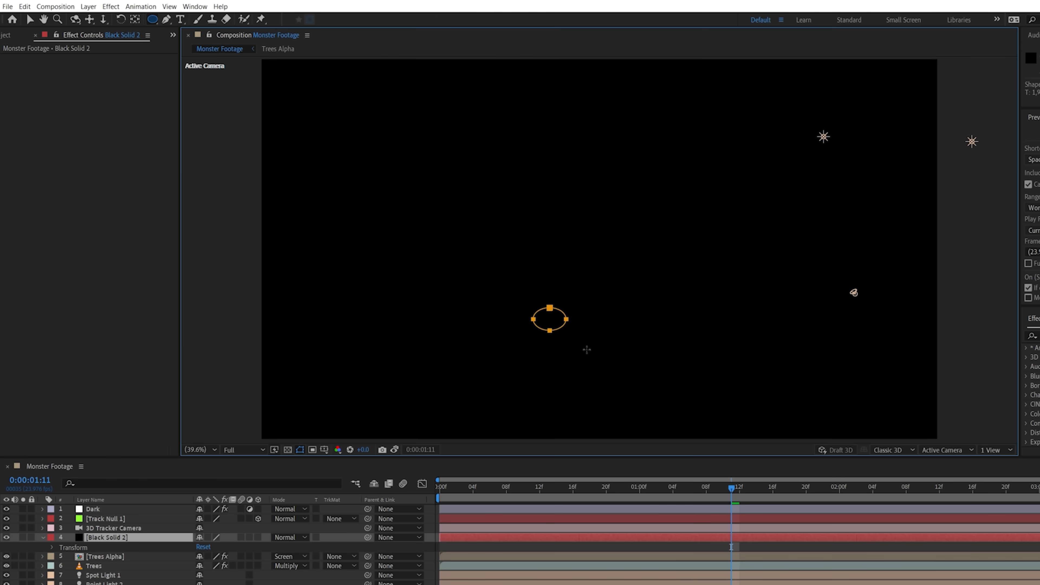
left_click(111, 7)
mouse_move(131, 236)
left_click(286, 258)
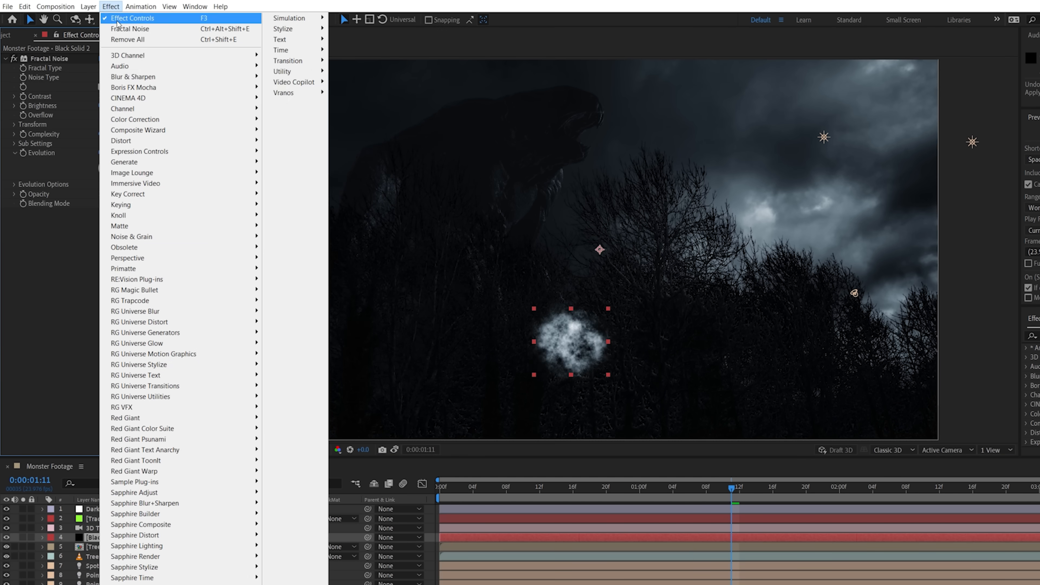
Add CC Radial Fast Blur to the black solid with amount 100 and its center at 1960.4, 2555.5
mouse_move(133, 77)
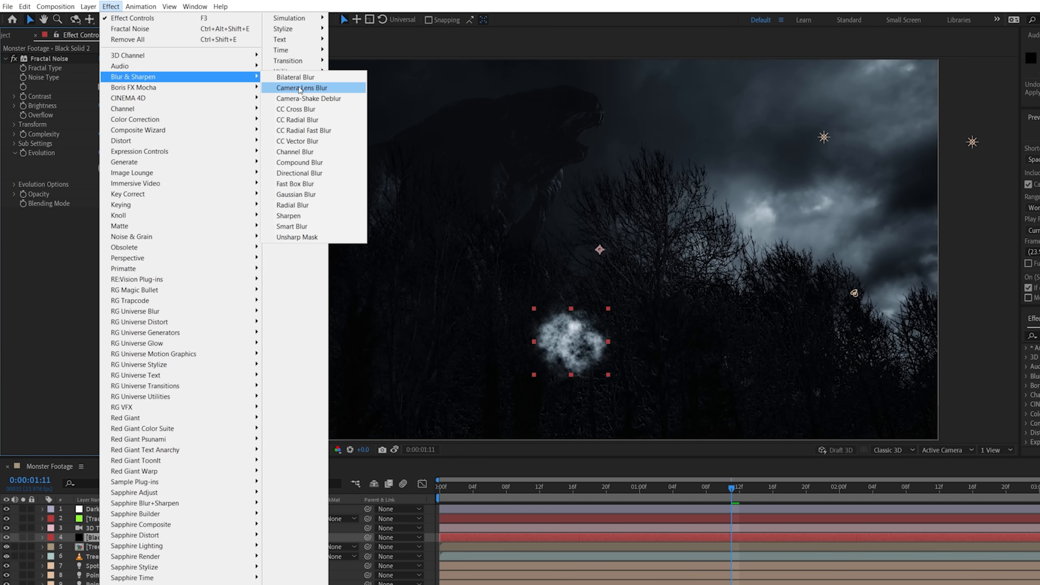
left_click(321, 130)
left_click_drag(105, 232, 127, 231)
mouse_move(571, 341)
left_mouse_down()
mouse_move(608, 261)
mouse_move(607, 412)
left_mouse_up()
Set Fractal Noise contrast to 289 and brightness to 16, and lower the mask with the blur center at 2029.6, 2810.3
left_click_drag(106, 96, 223, 99)
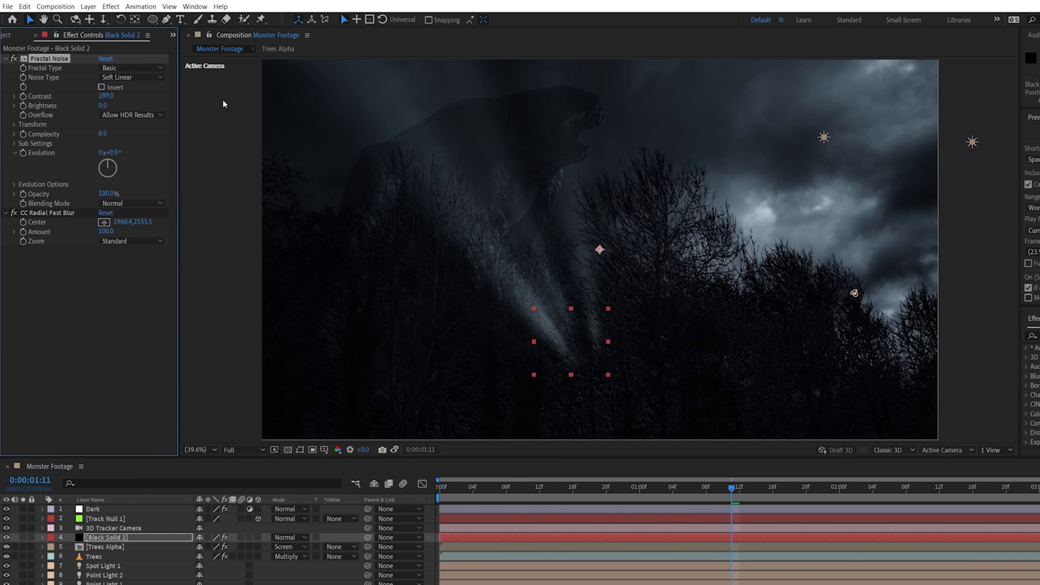
left_click_drag(110, 105, 115, 107)
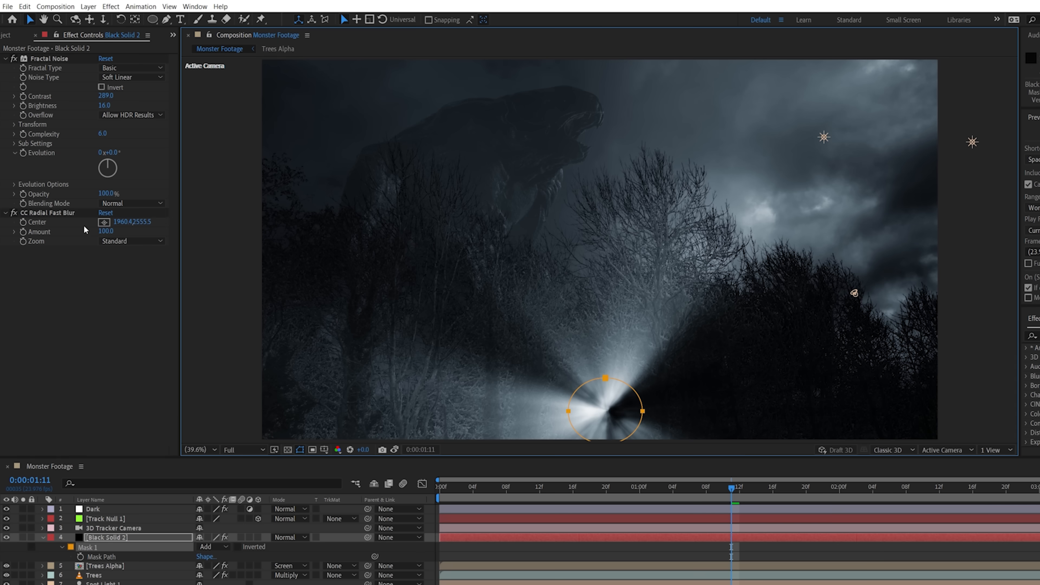
left_click(47, 213)
left_click(633, 454)
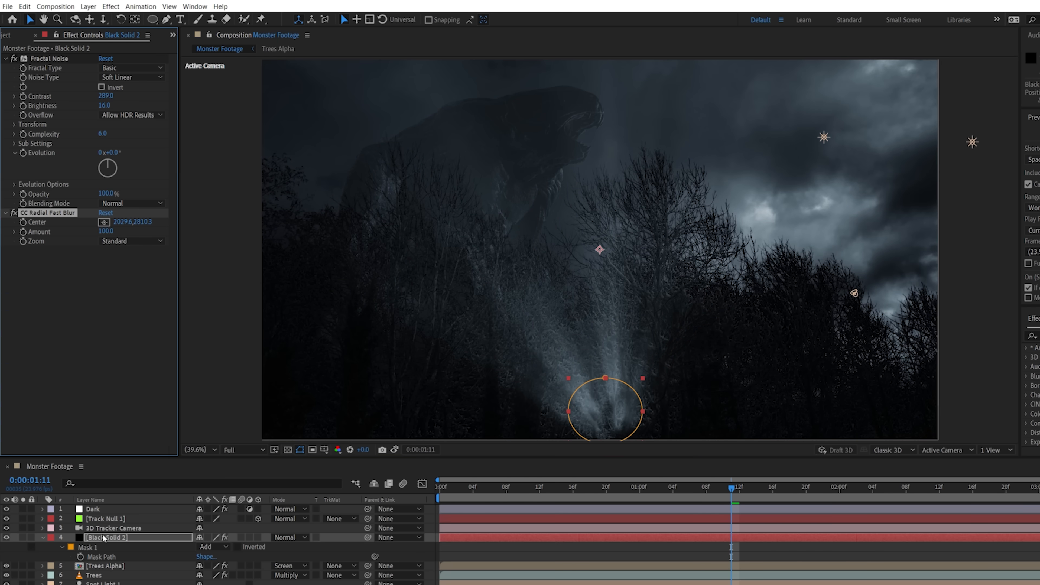
Move the black solid below the Trees layer as Beam 1 and make it a 3D layer
left_click_drag(100, 539, 140, 561)
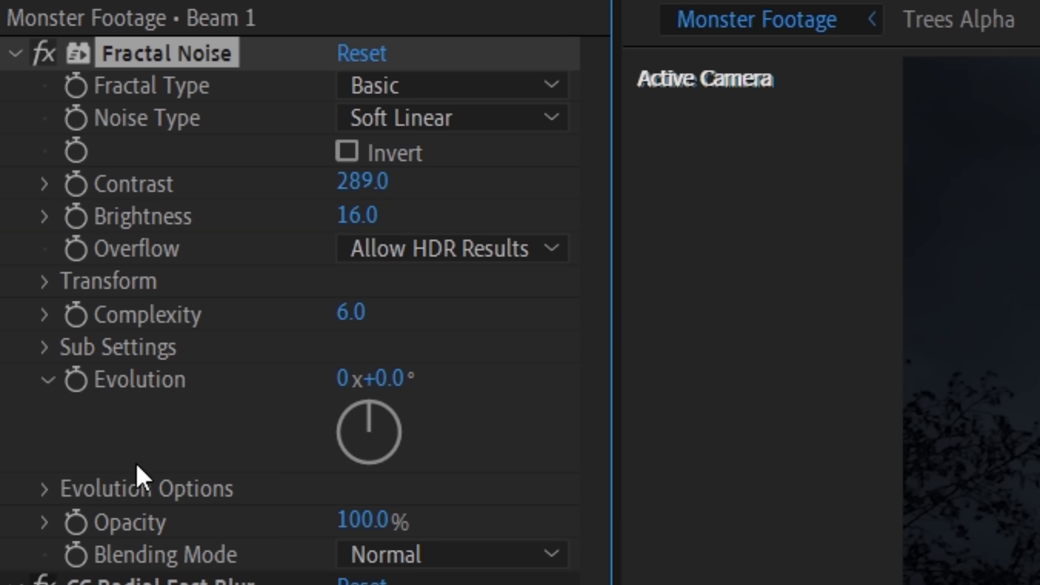
left_click_drag(356, 215, 257, 238)
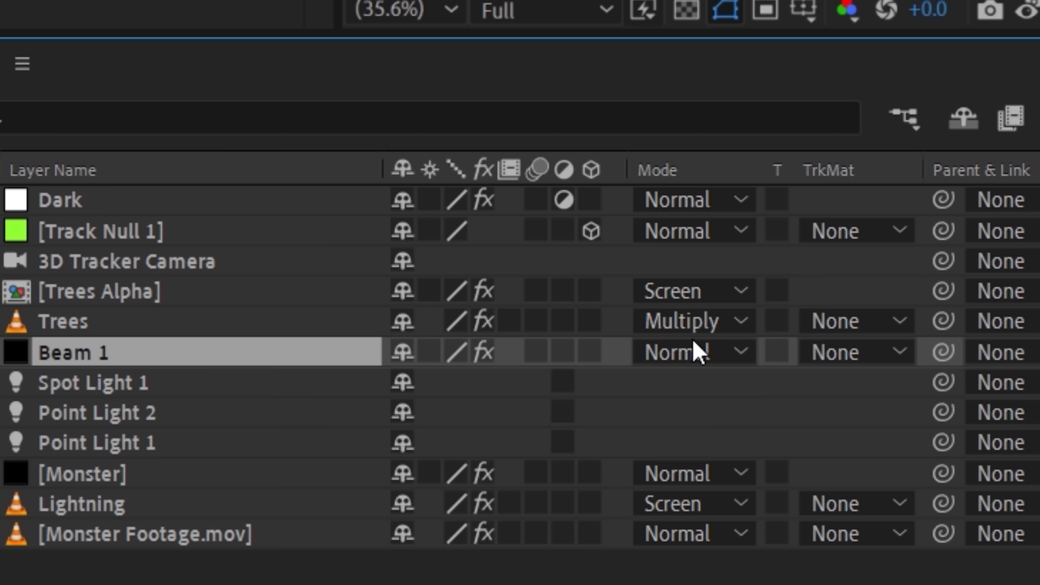
left_click(258, 556)
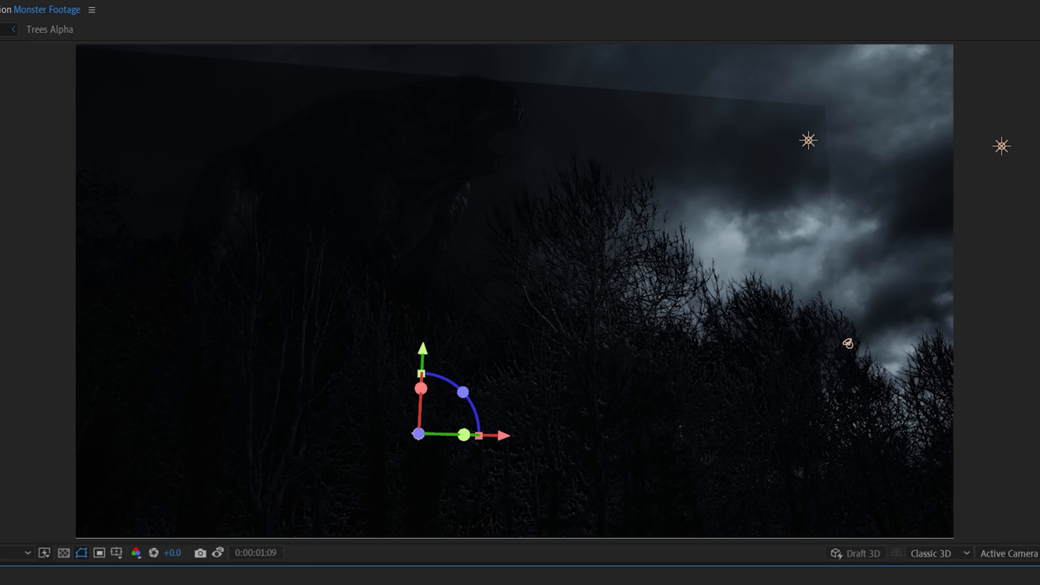
Turn off Accepts Shadows and Accepts Lights in the material options of Beam 1
key("a")
key("a")
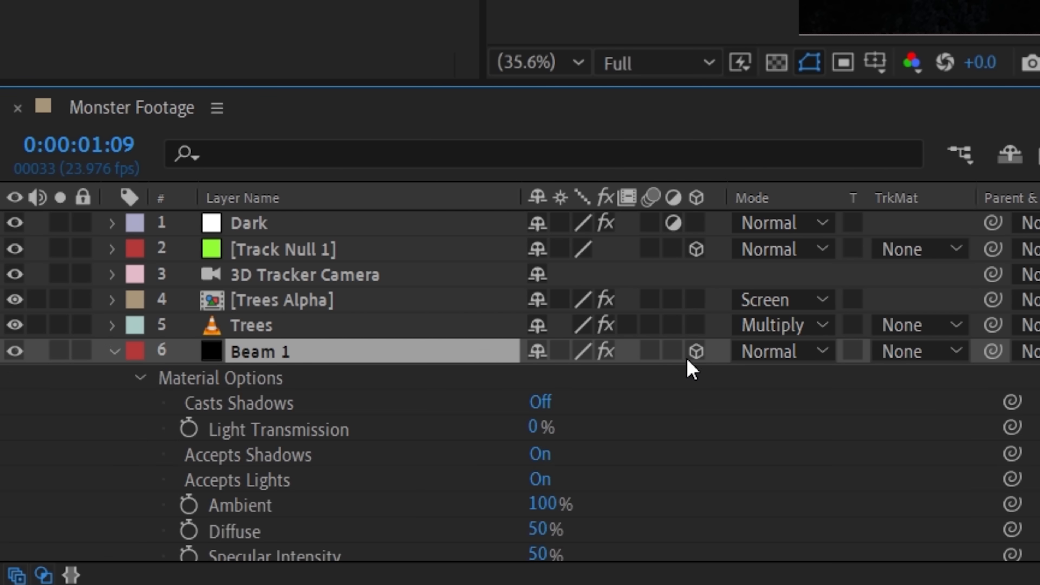
left_click(547, 455)
left_click(546, 454)
left_click(547, 480)
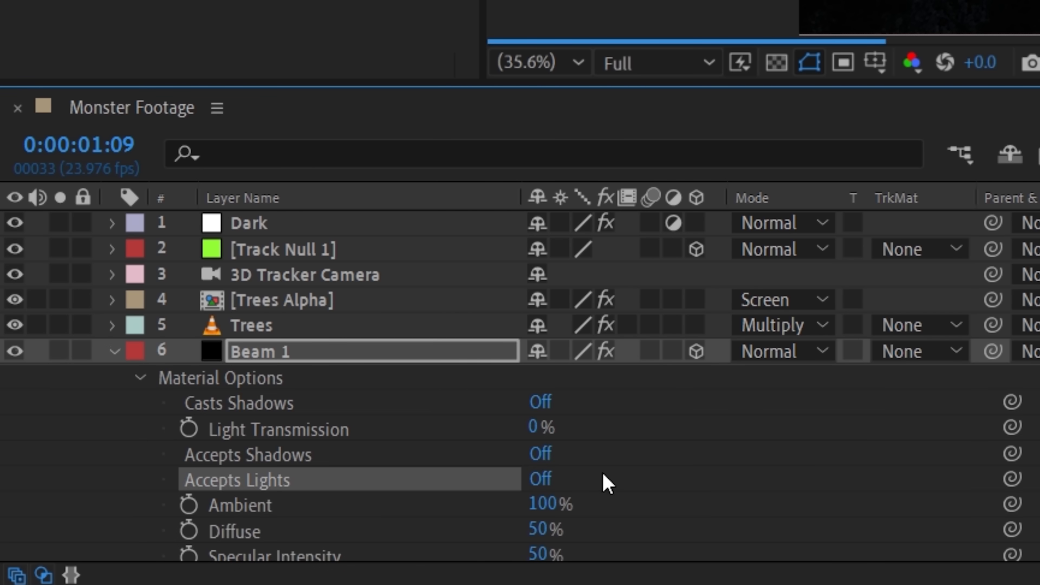
Add a new adjustment layer at the top of the Monster Footage composition
right_click(204, 163)
mouse_move(515, 191)
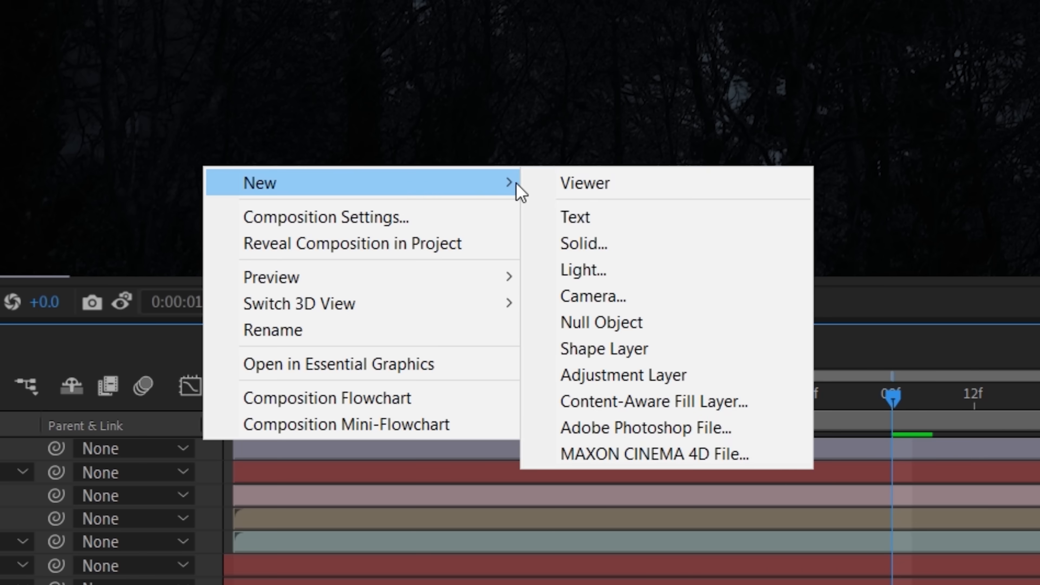
left_click(605, 377)
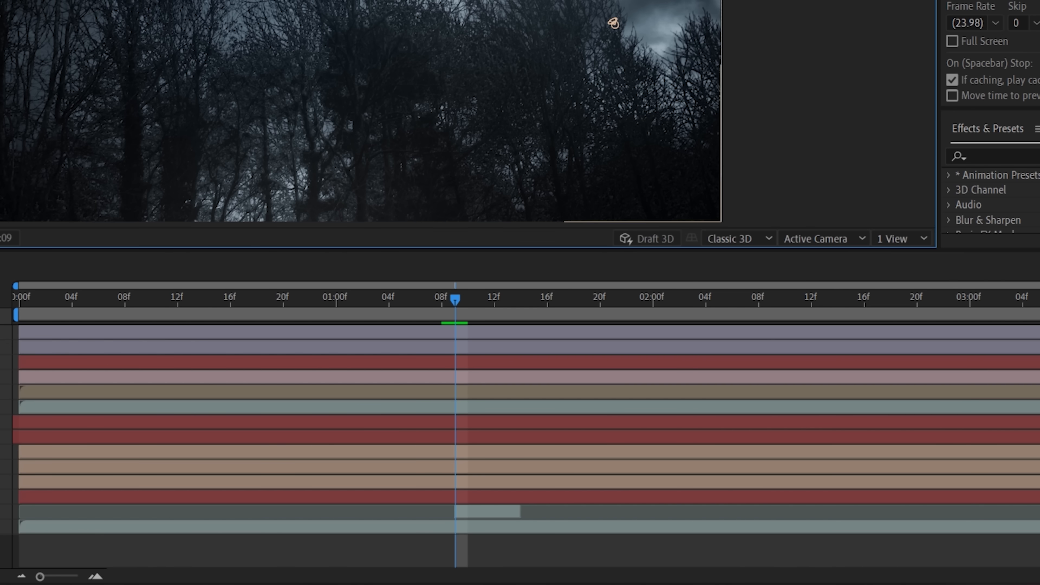
Duplicate the lightning clip to start at 0:00:02:10 and reposition the copy in the sky behind the monster's back
left_click(503, 513)
key("ctrl+d")
left_click_drag(520, 512, 850, 511)
left_click_drag(455, 512, 784, 511)
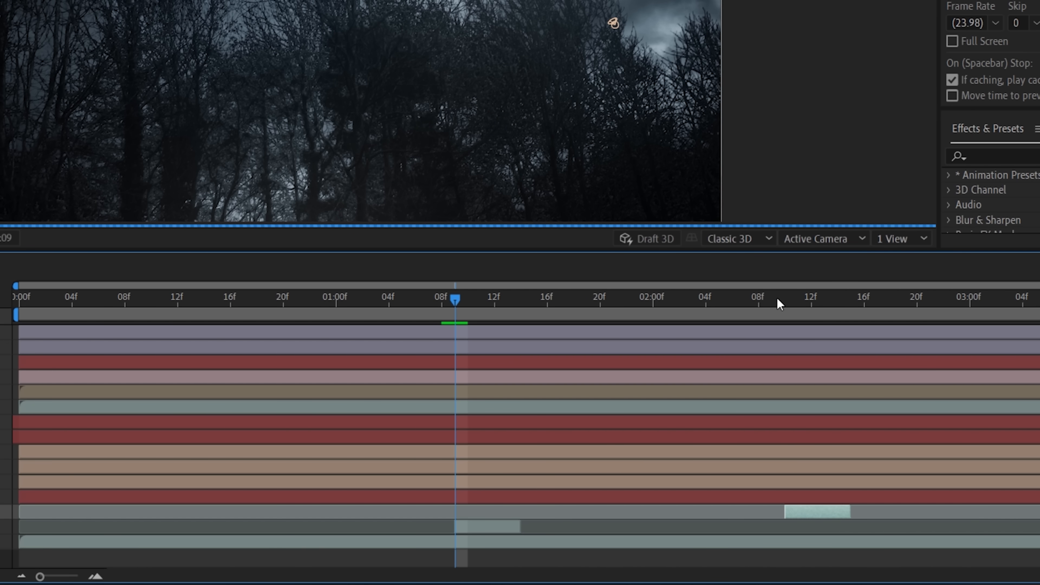
left_click_drag(782, 299, 787, 297)
left_click_drag(759, 330, 257, 65)
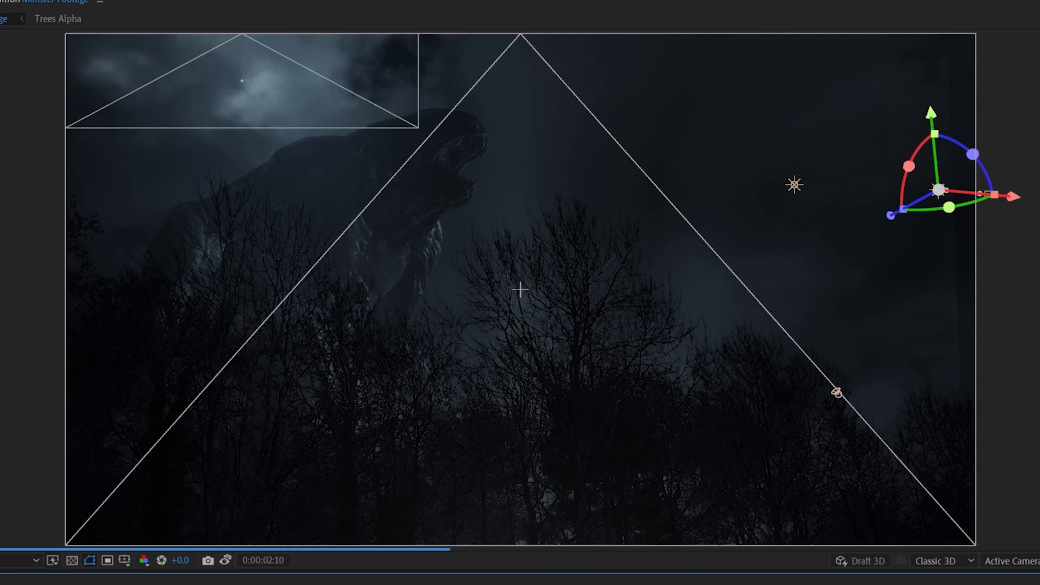
Move the point lights toward the upper-left sky at 0:00:02:10 to match the second lightning flash
left_click_drag(826, 179, 234, 123)
left_click_drag(157, 39, 157, 0)
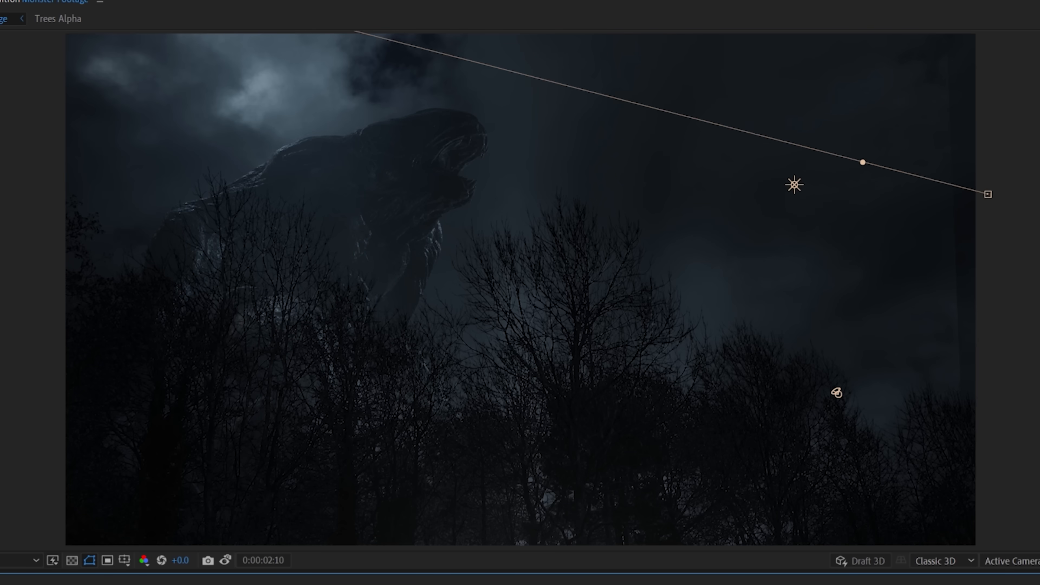
left_click(794, 185)
left_click_drag(875, 189, 702, 176)
left_click_drag(622, 96, 621, 0)
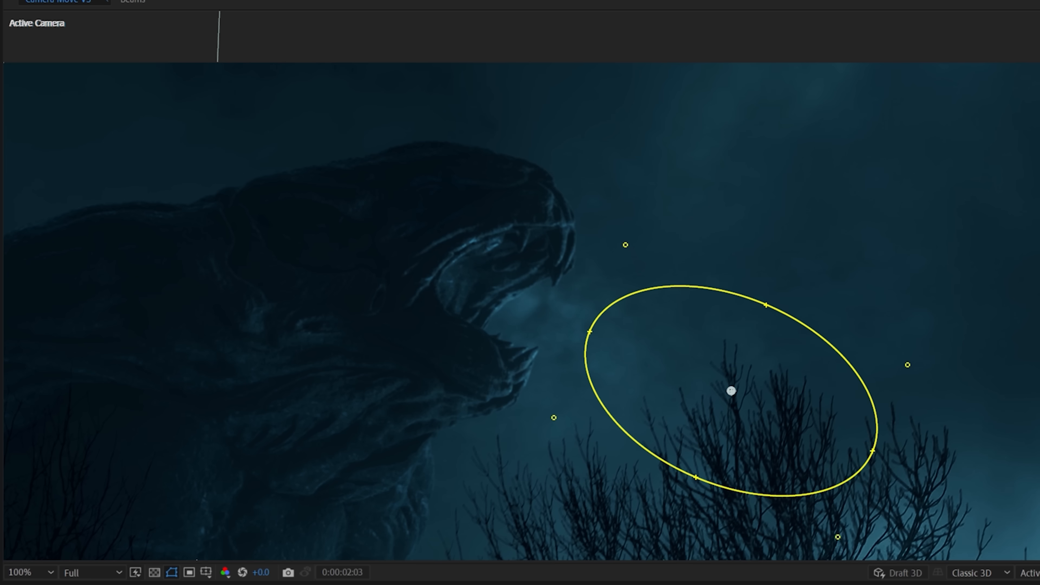
Position the mist layer with its elliptical mask over the monster's open mouth
left_click_drag(731, 390, 558, 310)
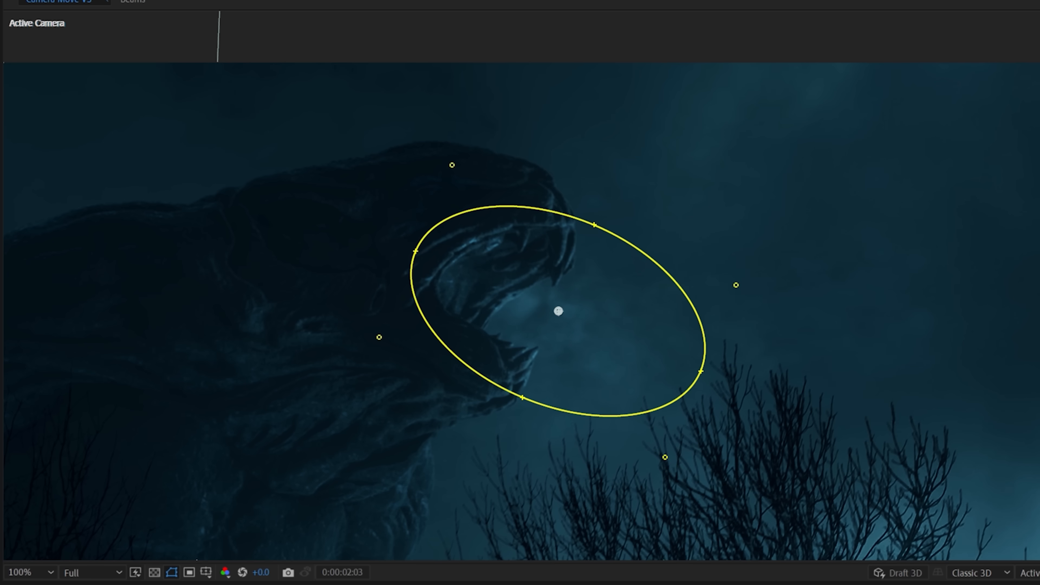